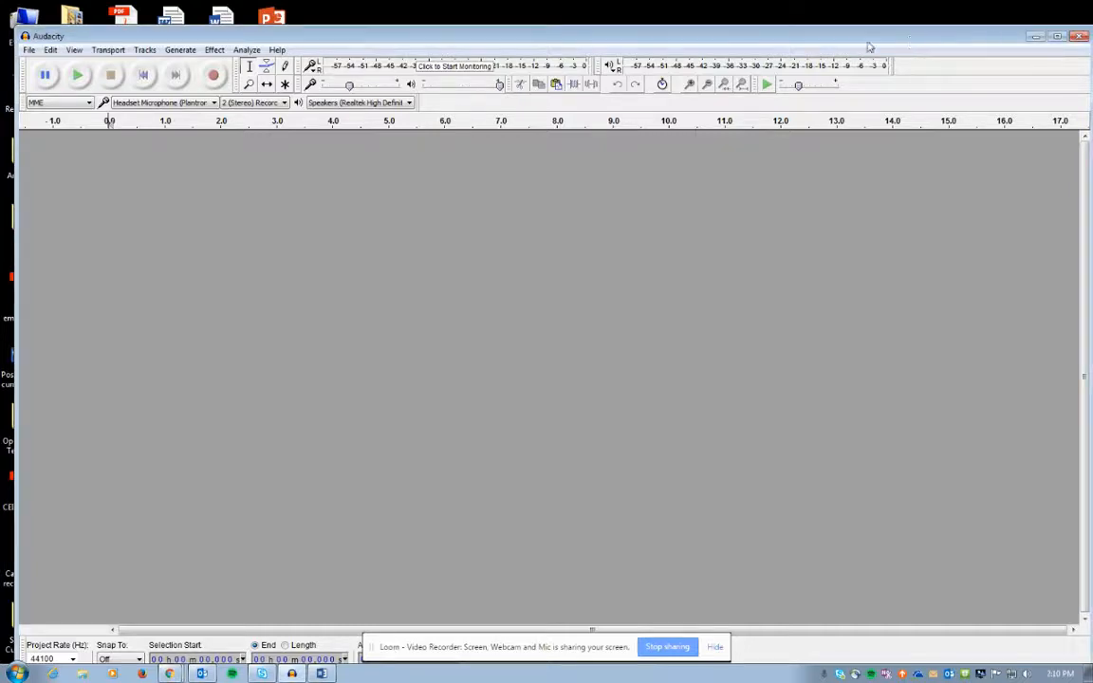
Step: Open "Sample Story - editing practice.wav" from the desktop's New folder, making a copy of the file before editing
{"action": "left_click_drag", "start_coordinate": [866, 42], "coordinate": [871, 5]}
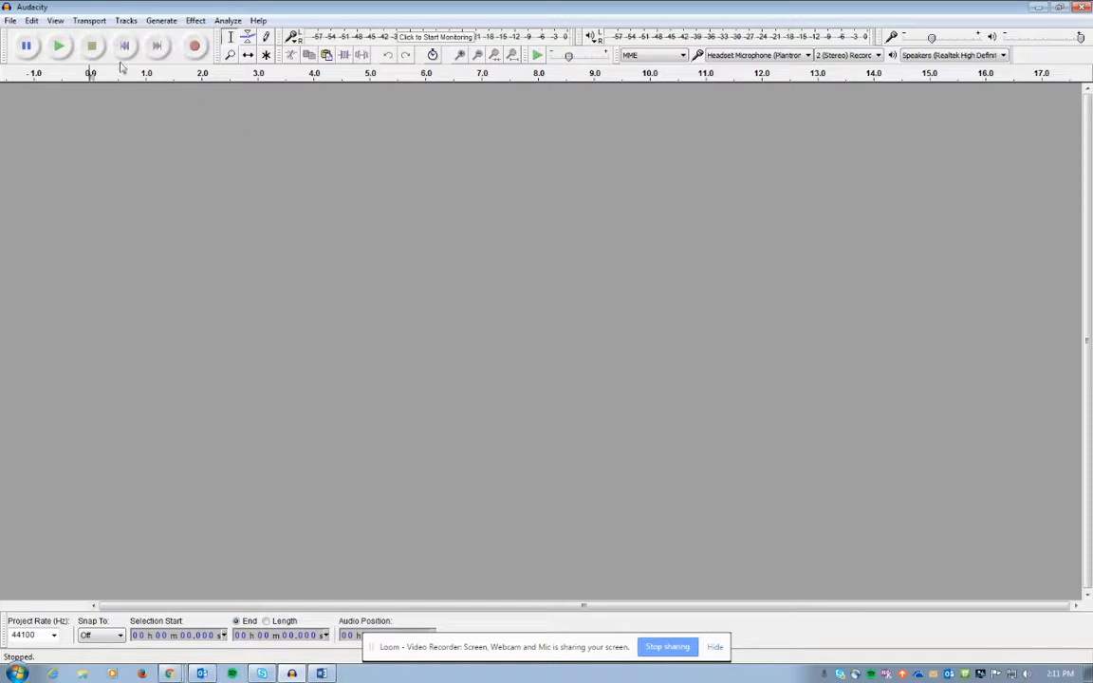
{"action": "left_click", "coordinate": [11, 21]}
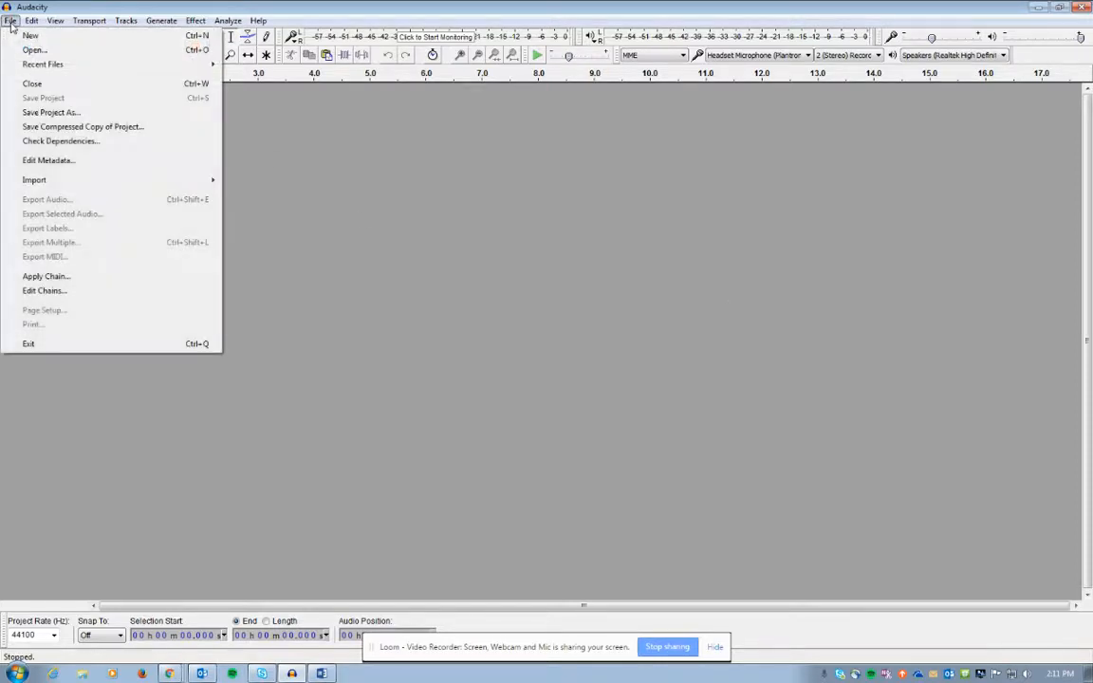
{"action": "left_click", "coordinate": [42, 50]}
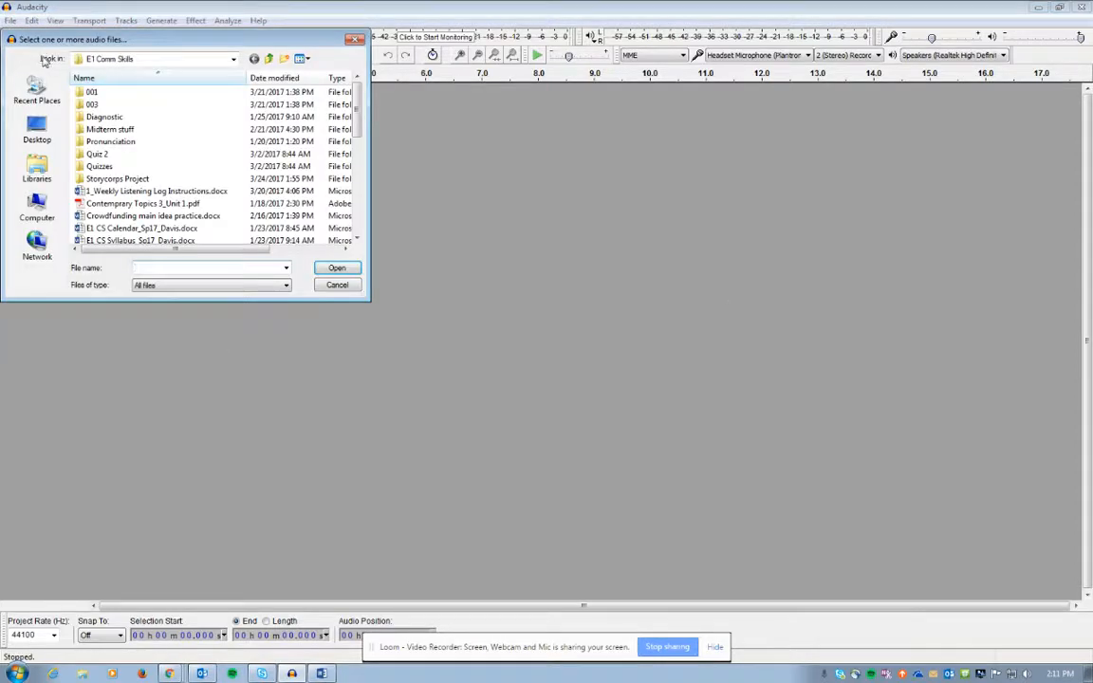
{"action": "left_click", "coordinate": [38, 134]}
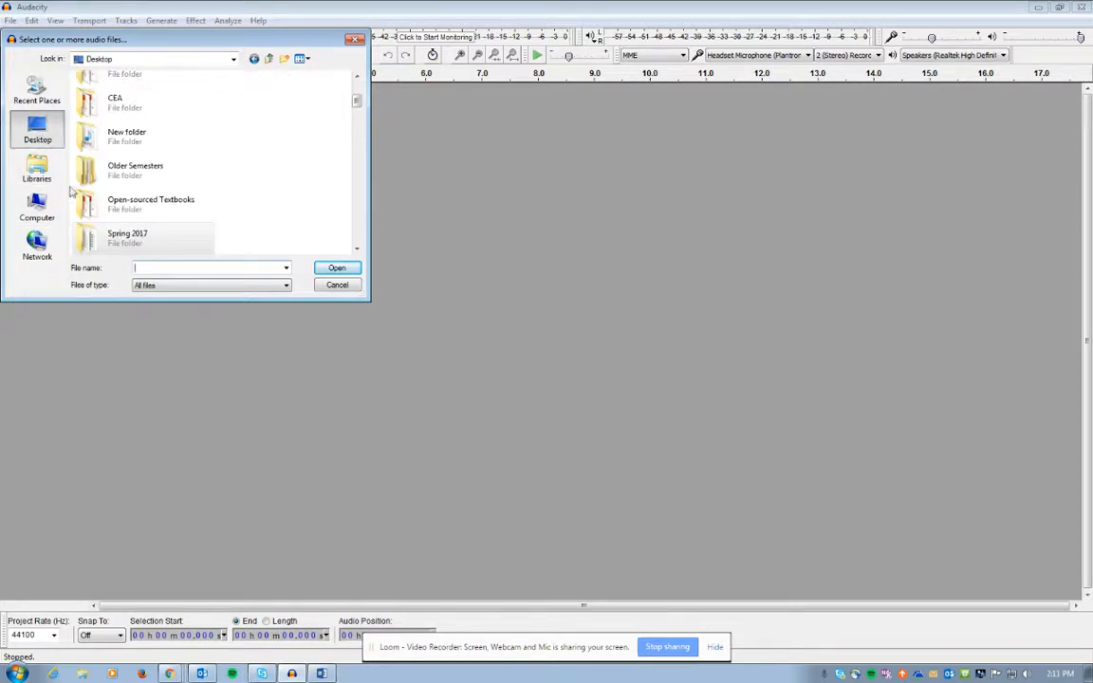
{"action": "double_click", "coordinate": [118, 136]}
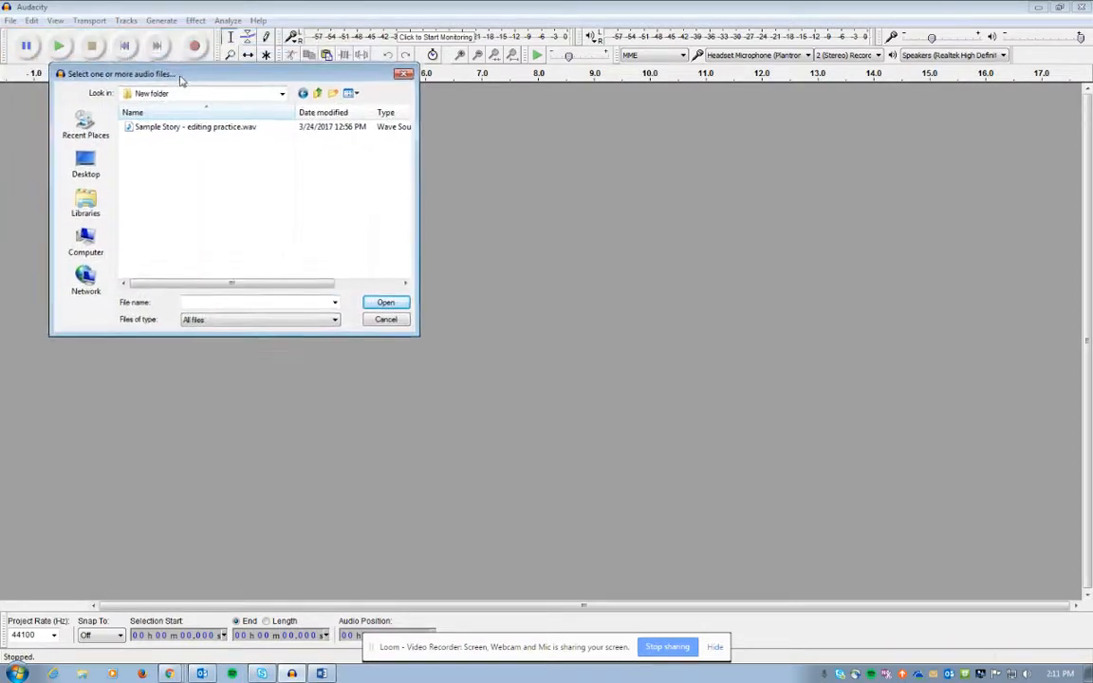
{"action": "double_click", "coordinate": [154, 127]}
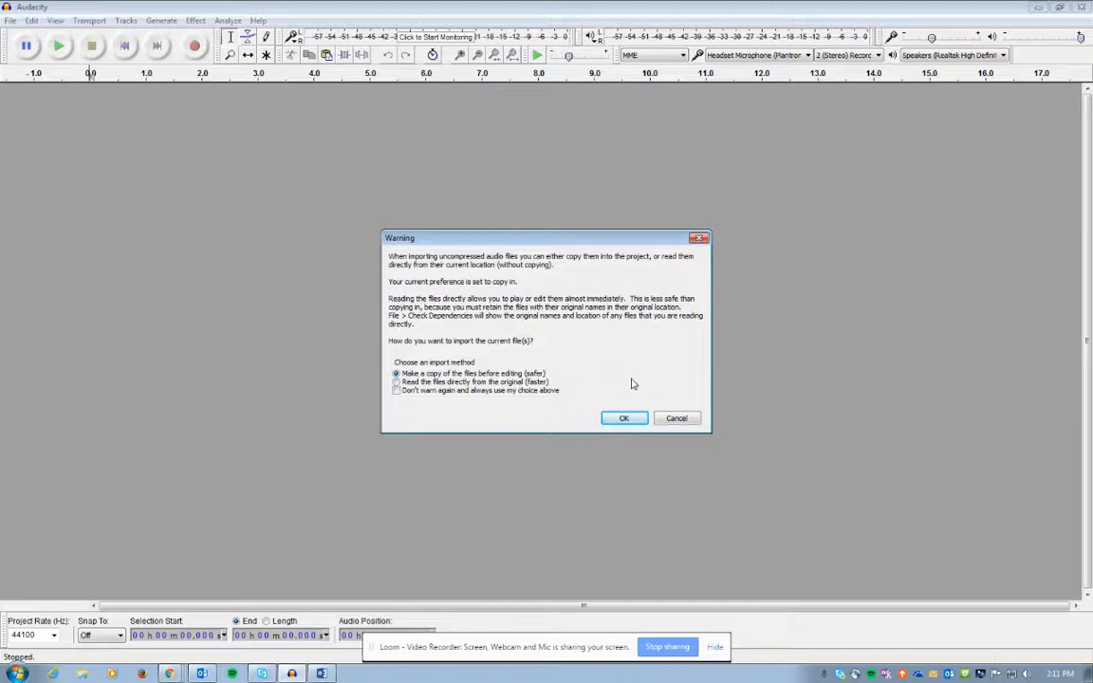
{"action": "left_click", "coordinate": [625, 418]}
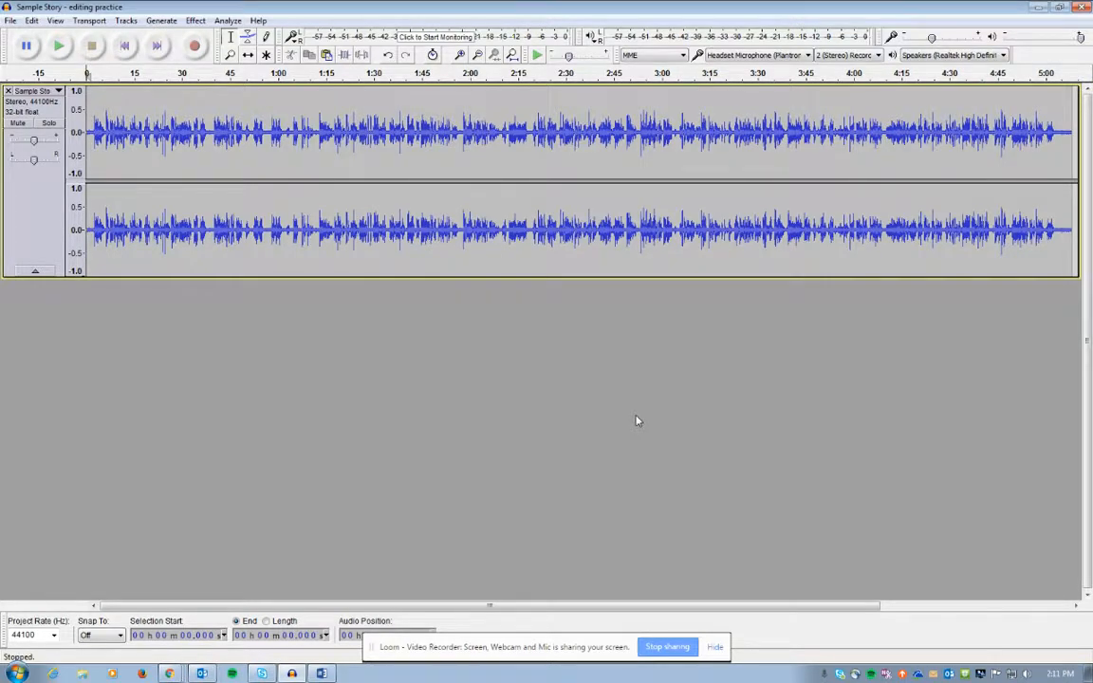
Step: Play the Sample Story track from about 38.8 seconds, stopping after a short listen
{"action": "left_click", "coordinate": [155, 135]}
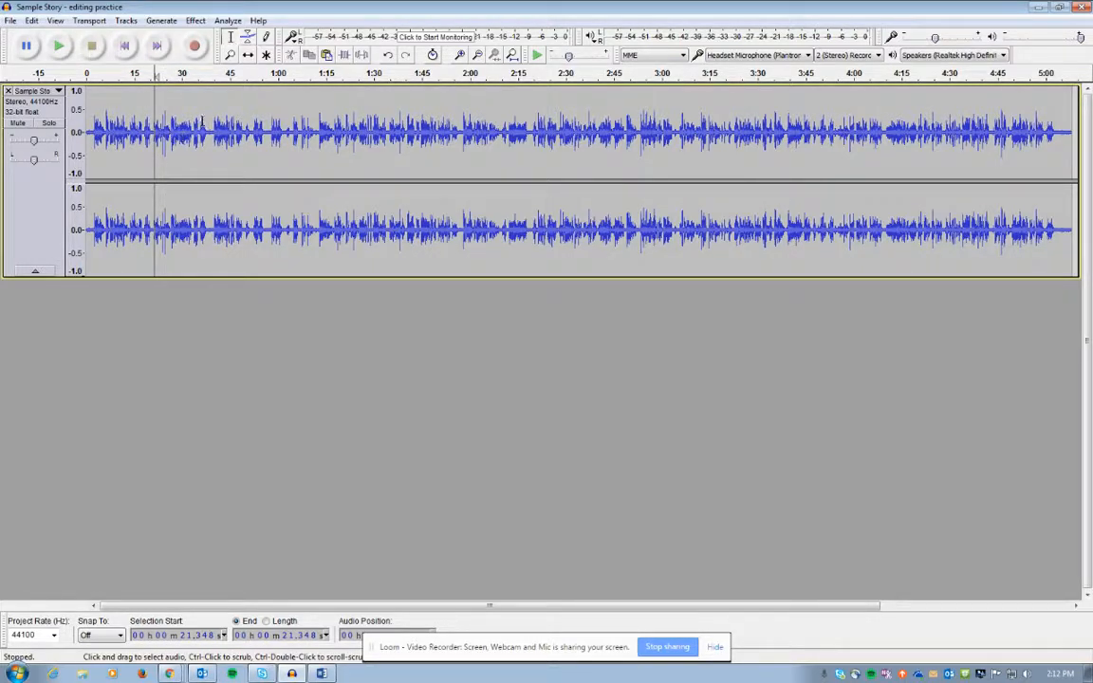
{"action": "left_click", "coordinate": [211, 152]}
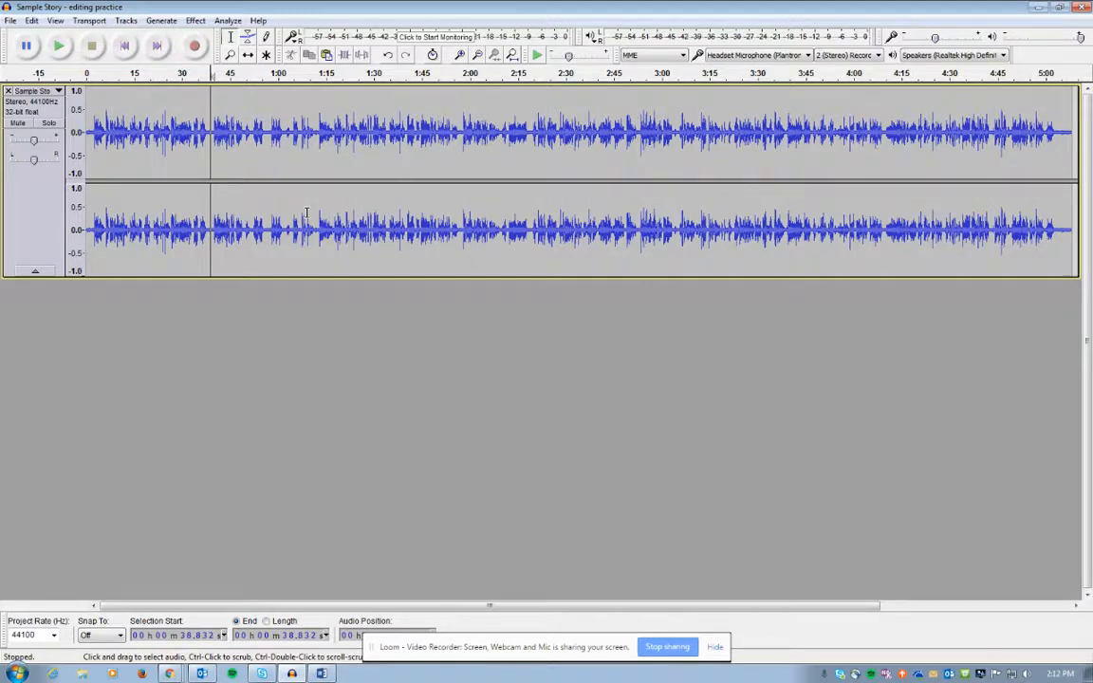
{"action": "key", "text": "space"}
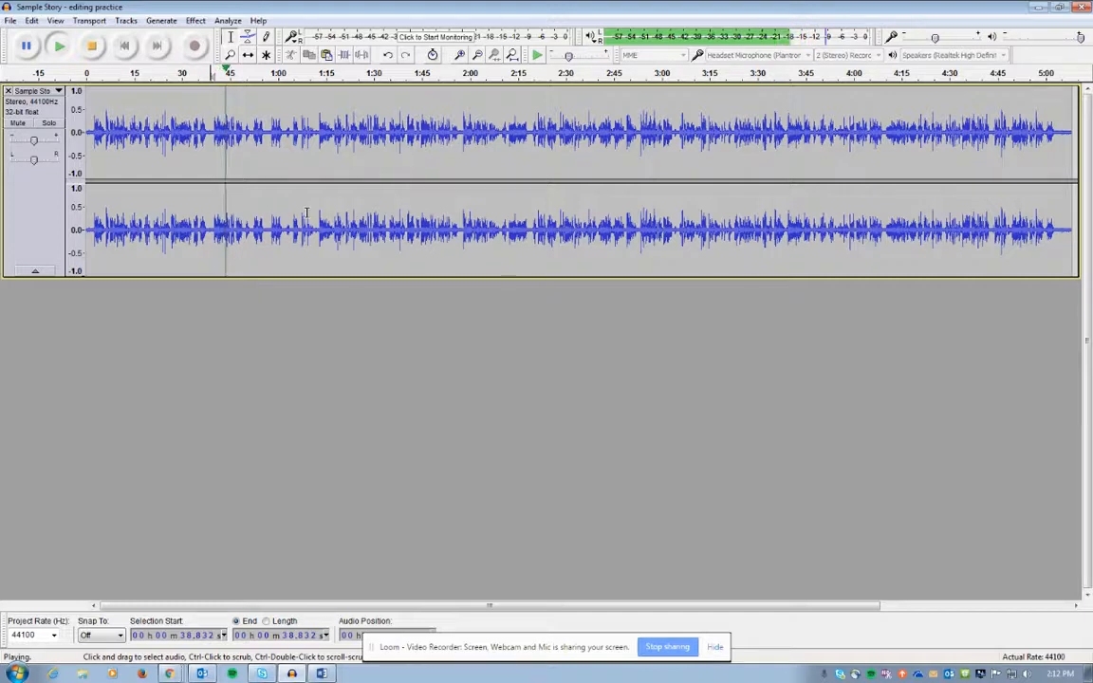
{"action": "key", "text": "space"}
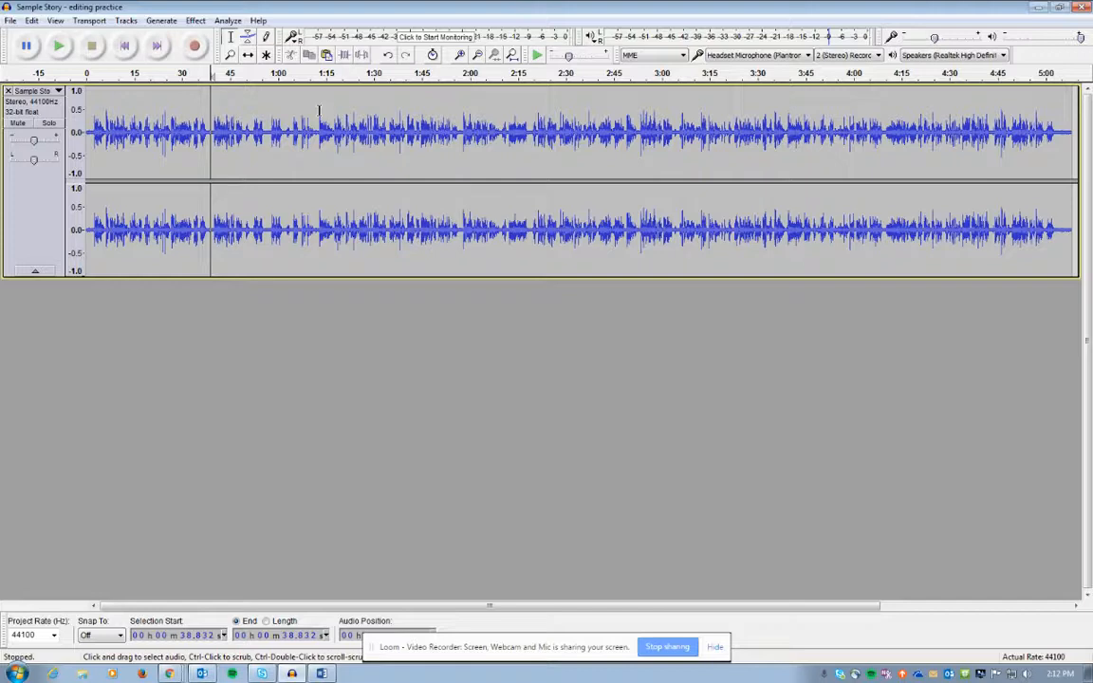
Step: Add a new empty stereo track below the Sample Story track and dismiss the e-mail notification
{"action": "left_click", "coordinate": [125, 25]}
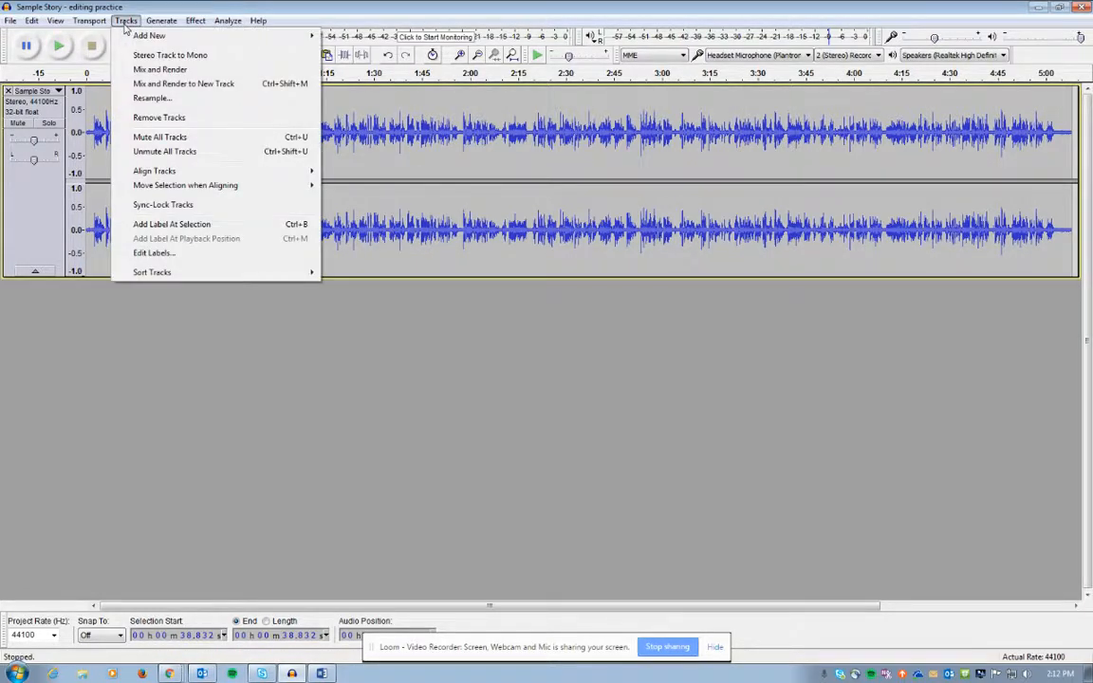
{"action": "mouse_move", "coordinate": [141, 36]}
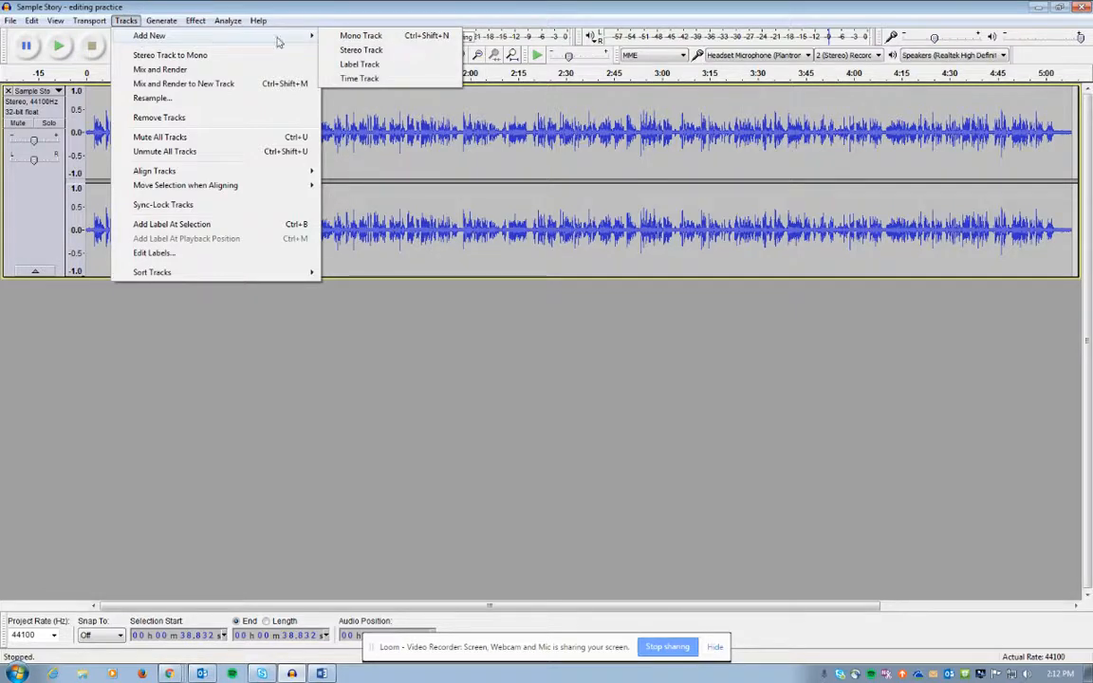
{"action": "left_click", "coordinate": [361, 51]}
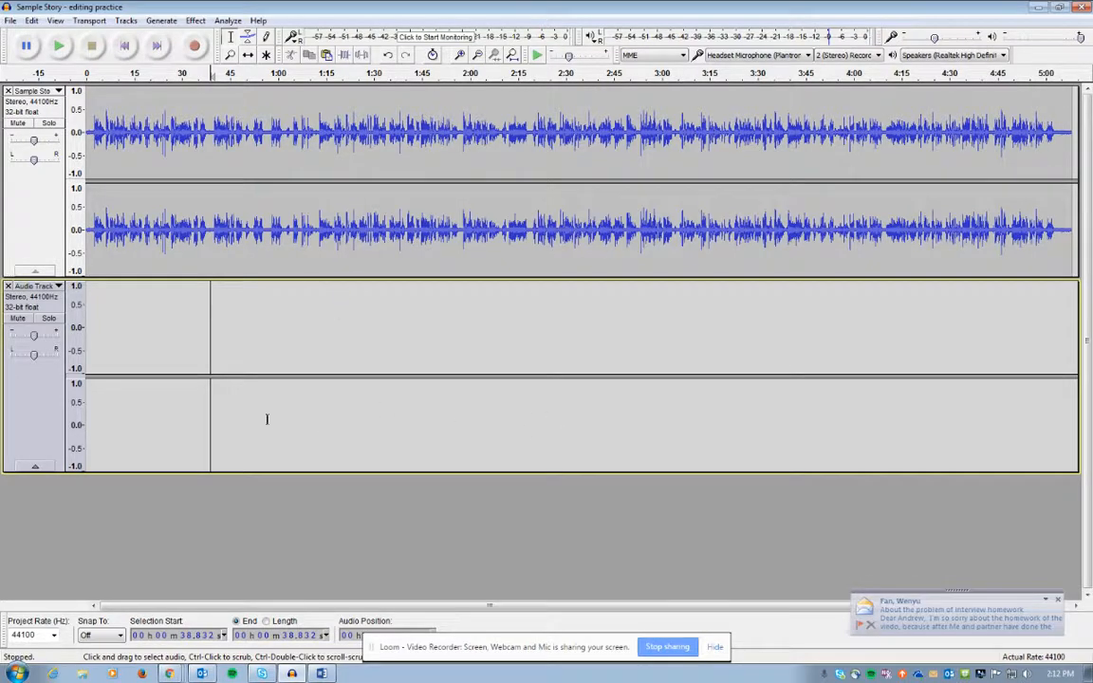
{"action": "left_click", "coordinate": [1059, 603]}
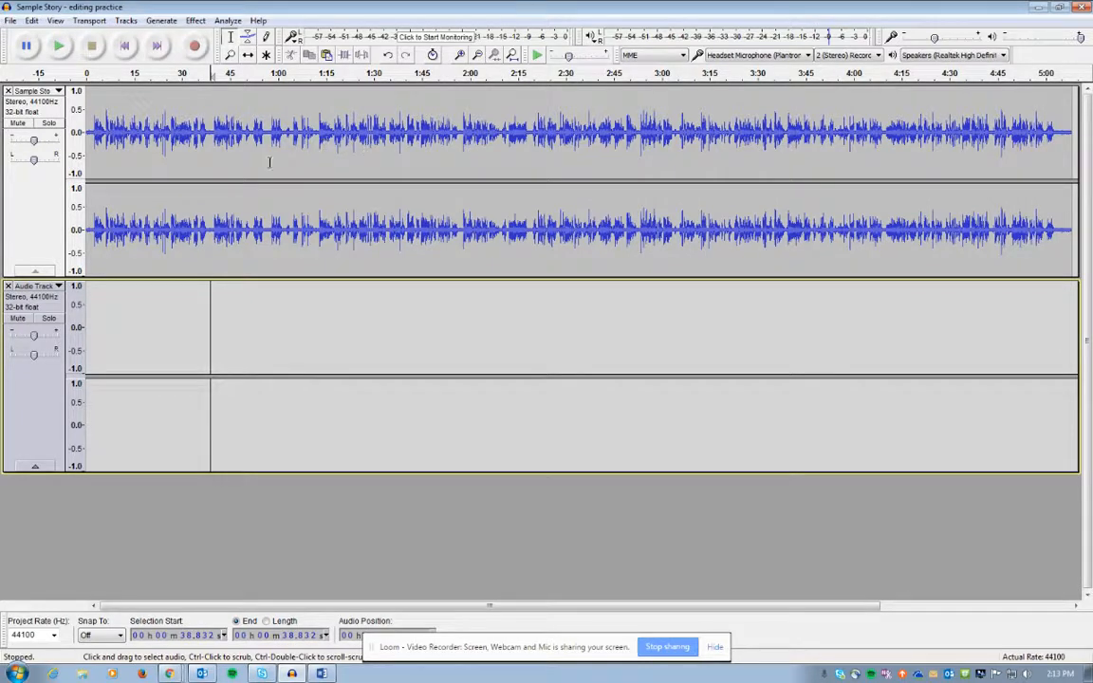
Step: Select the Sample Story audio from about 39.2 seconds to 1:04.7 and play the selection to check it
{"action": "left_click_drag", "start_coordinate": [212, 128], "coordinate": [293, 145]}
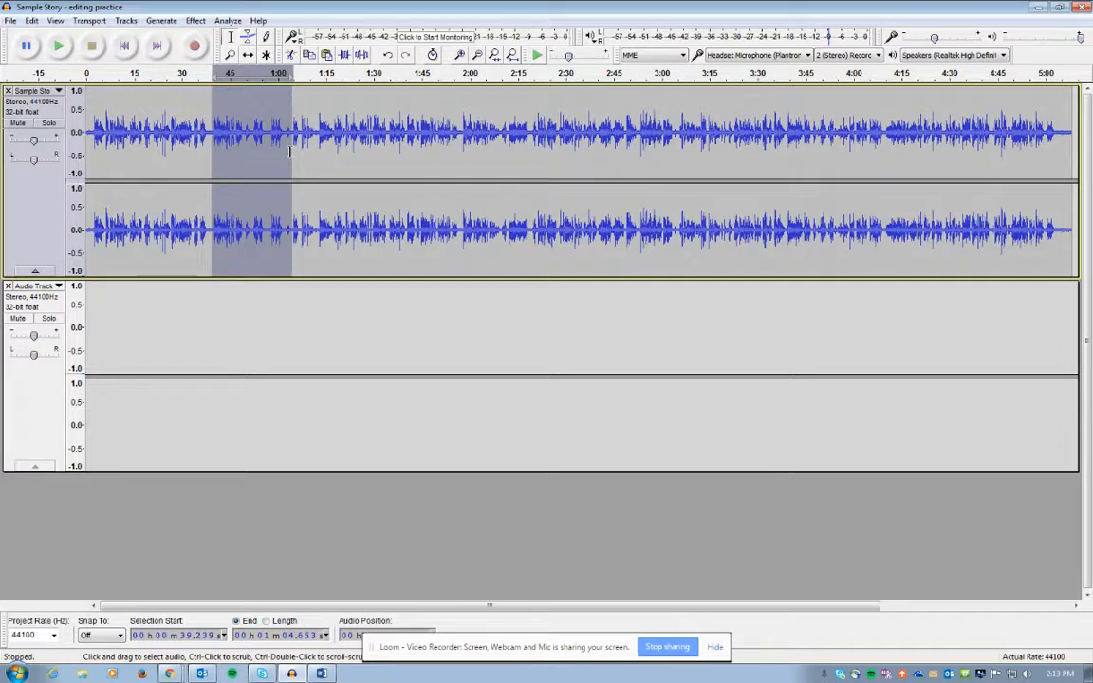
{"action": "key", "text": "space"}
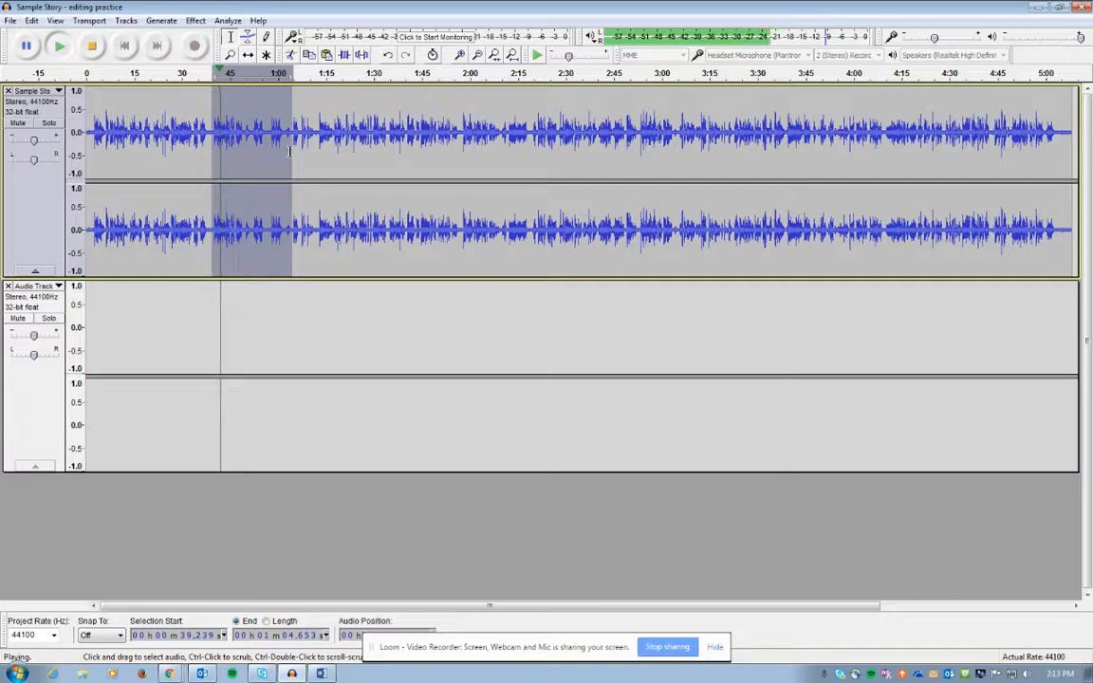
{"action": "key", "text": "space"}
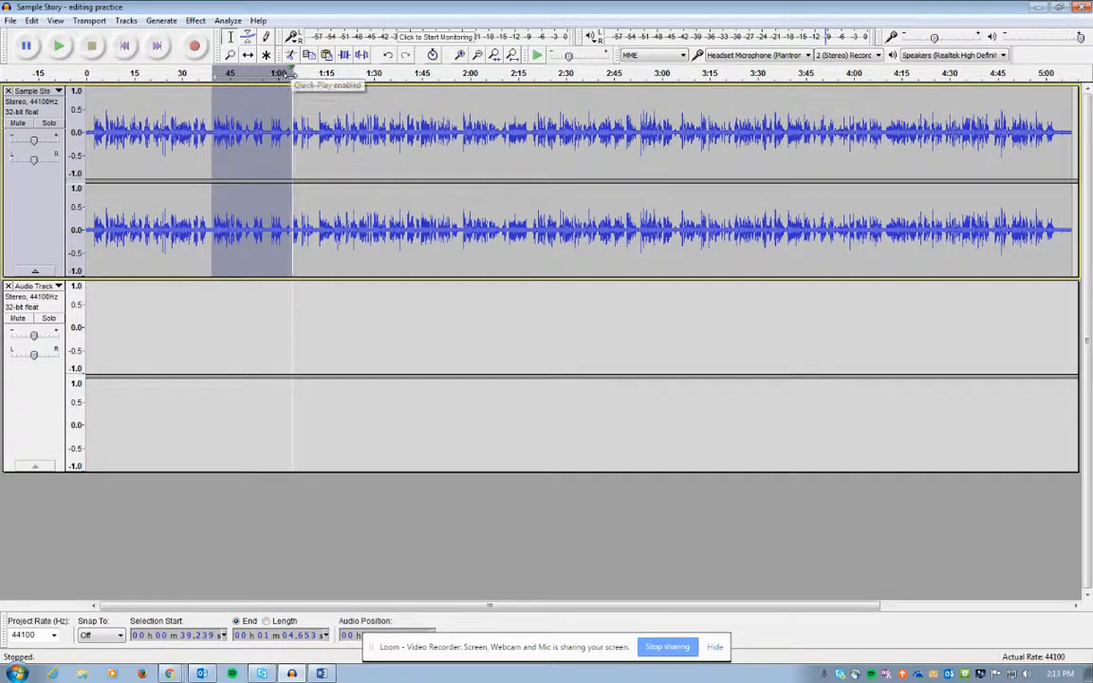
{"action": "key", "text": "space"}
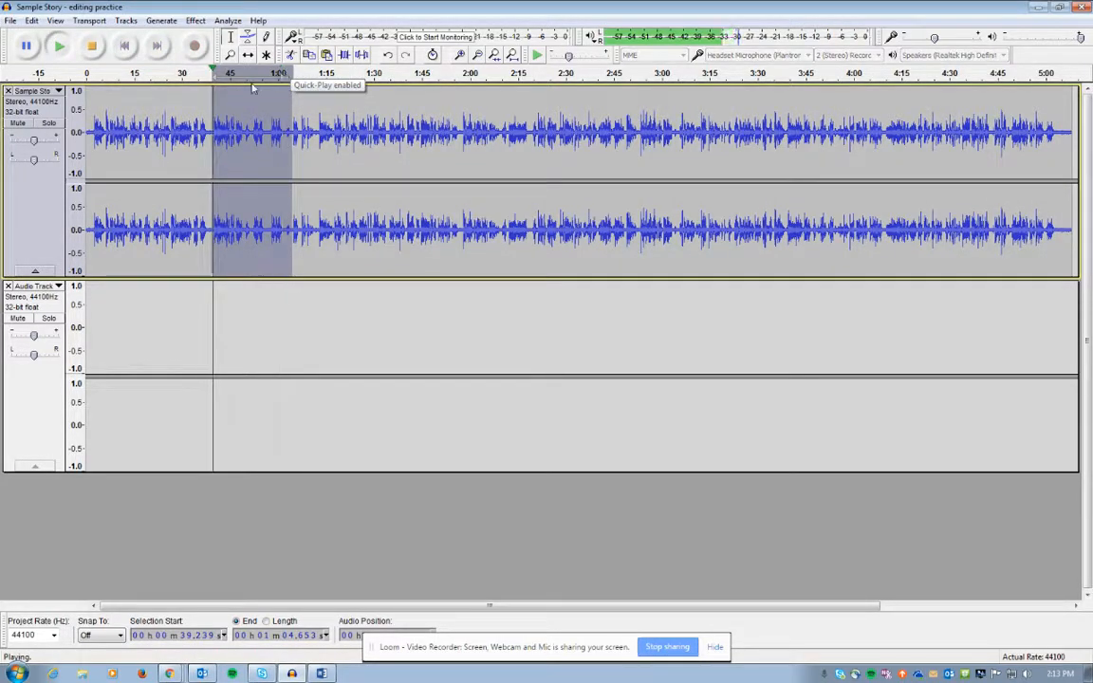
{"action": "left_click", "coordinate": [92, 46]}
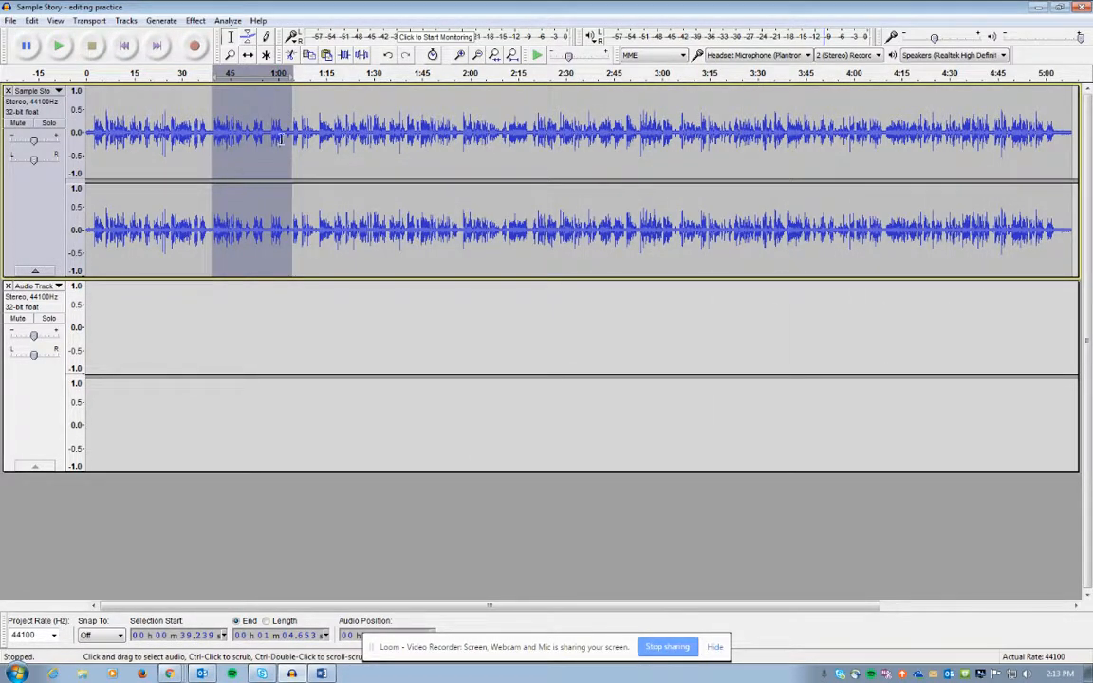
Step: Copy the Sample Story audio from about 38.6 to 56.9 seconds and paste it into the empty track at about 35.8 seconds
{"action": "left_click", "coordinate": [186, 133]}
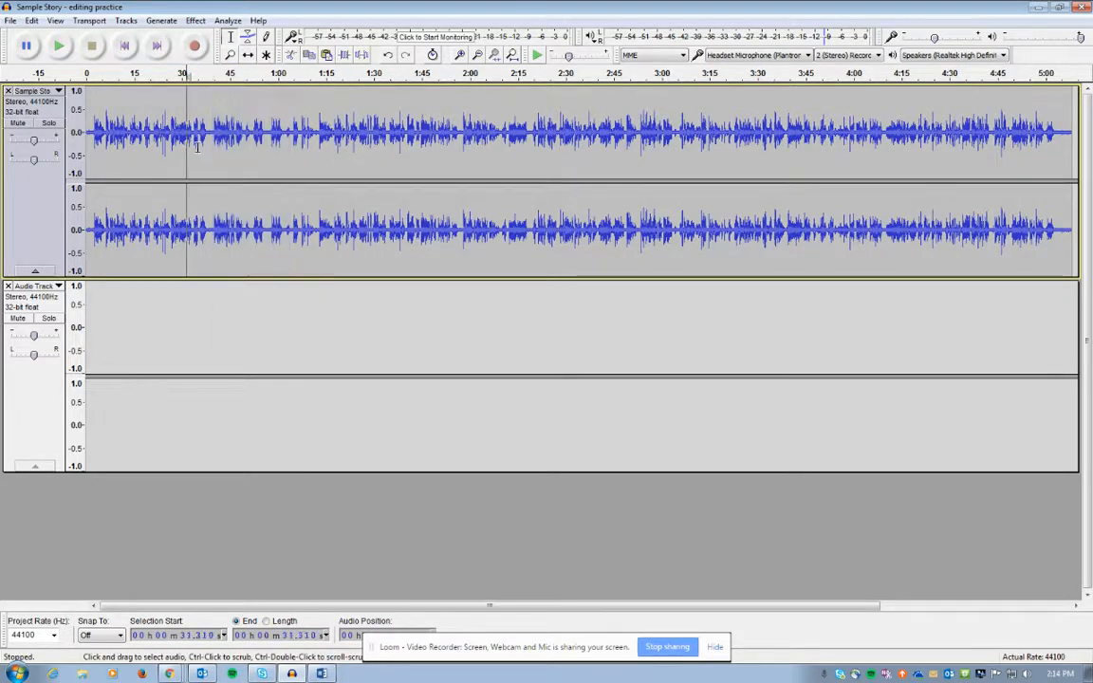
{"action": "left_click_drag", "start_coordinate": [208, 136], "coordinate": [265, 149]}
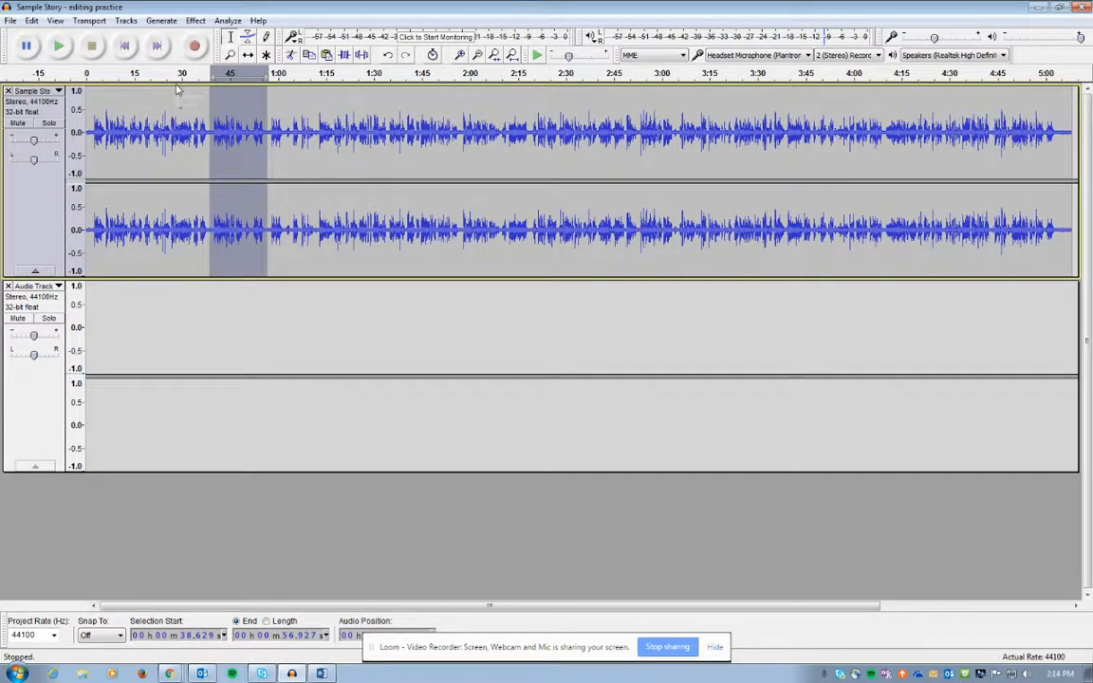
{"action": "left_click", "coordinate": [309, 59]}
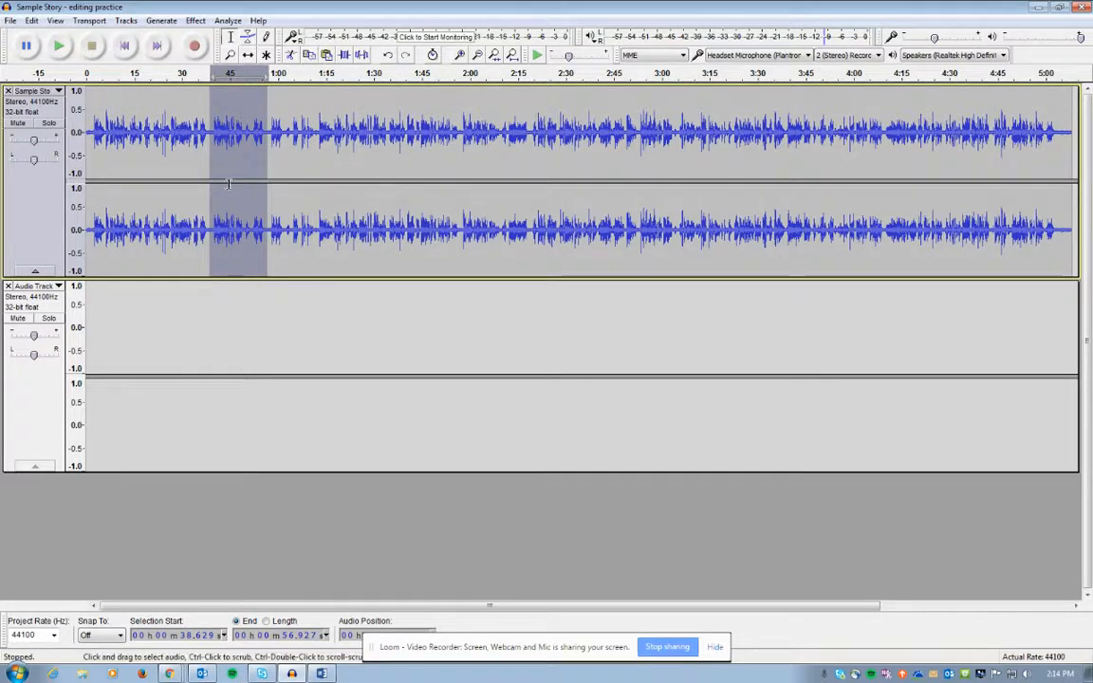
{"action": "left_click", "coordinate": [200, 332]}
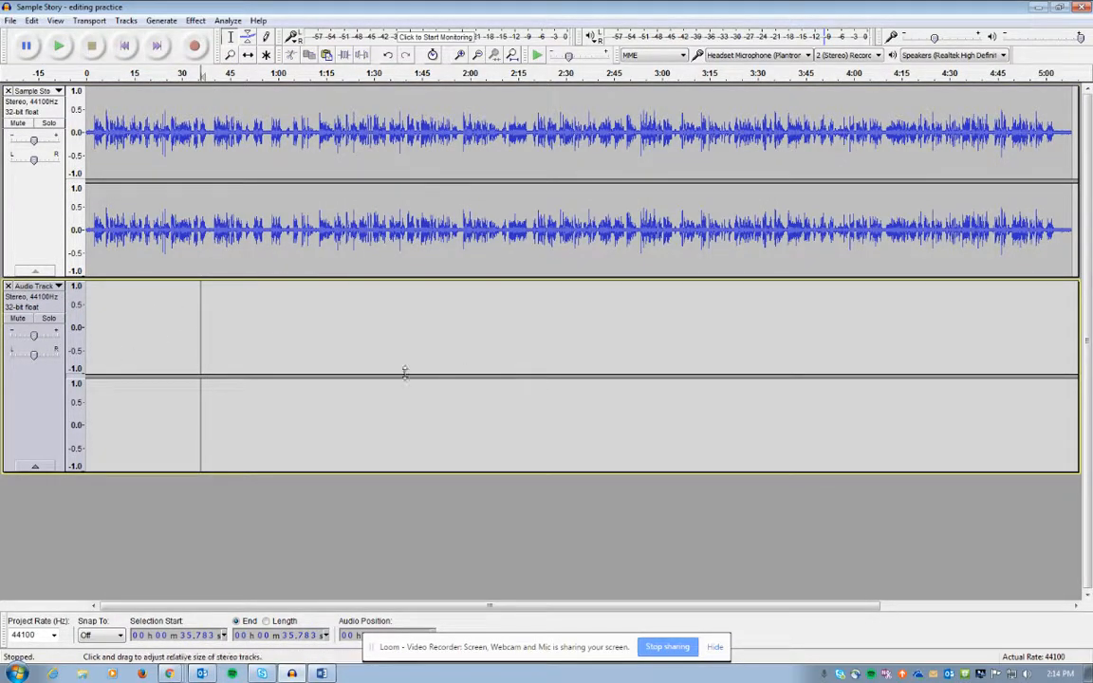
{"action": "left_click", "coordinate": [325, 56]}
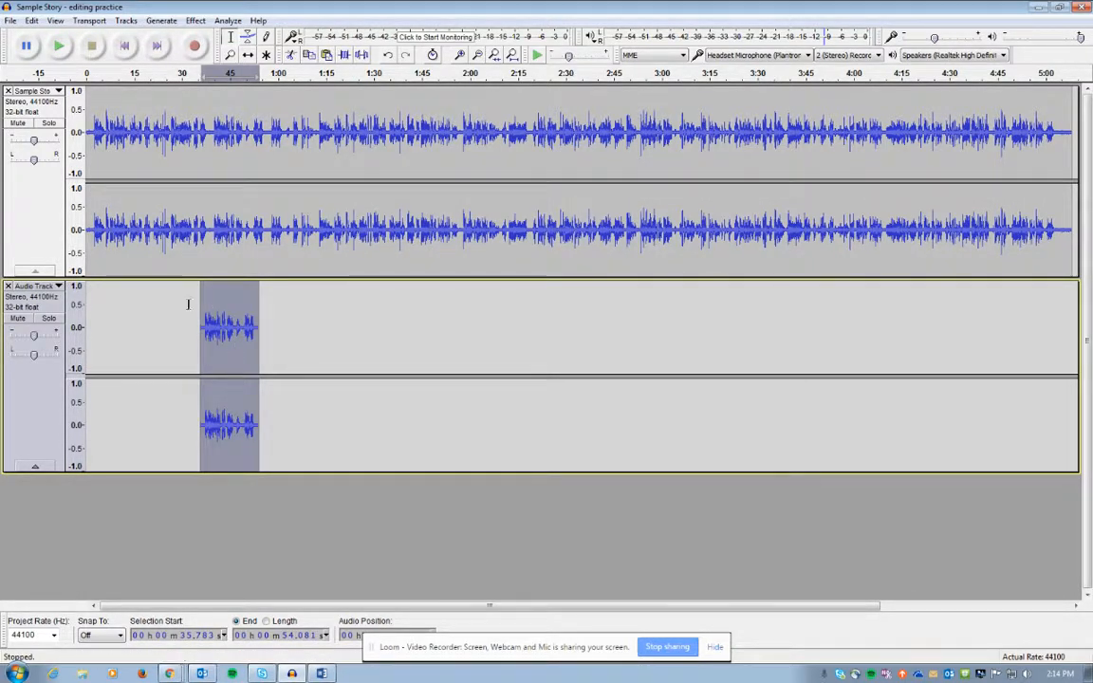
Step: Time-shift the pasted clip in the second track so that it starts at about 44 seconds
{"action": "left_click", "coordinate": [227, 329]}
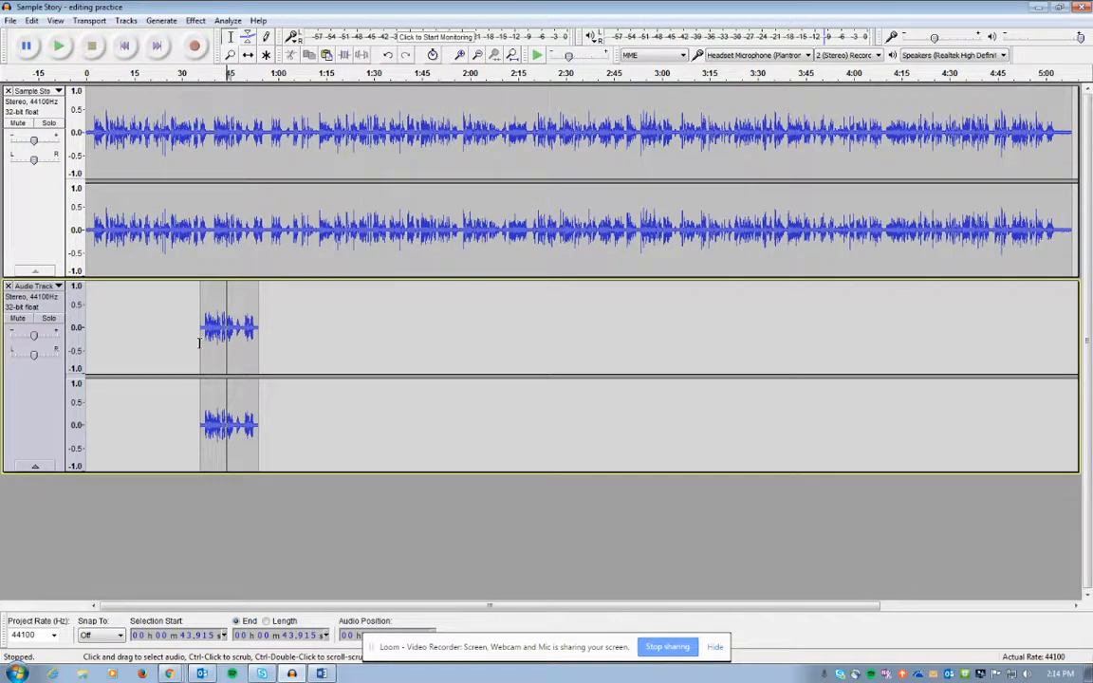
{"action": "left_click", "coordinate": [247, 57]}
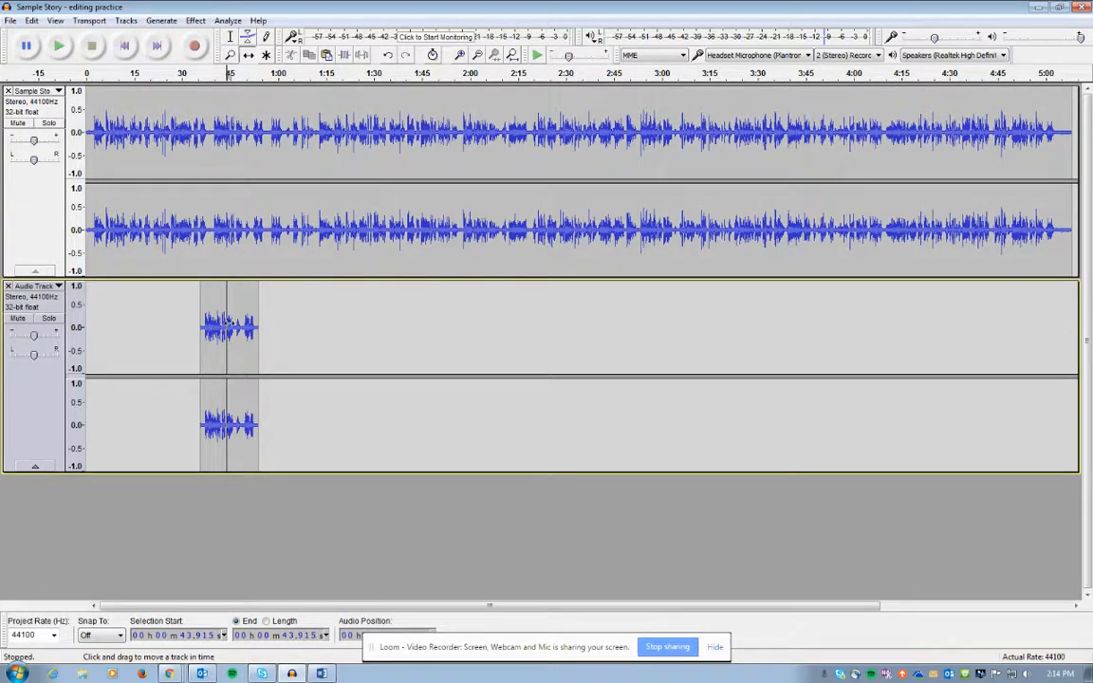
{"action": "left_click_drag", "start_coordinate": [216, 327], "coordinate": [254, 356]}
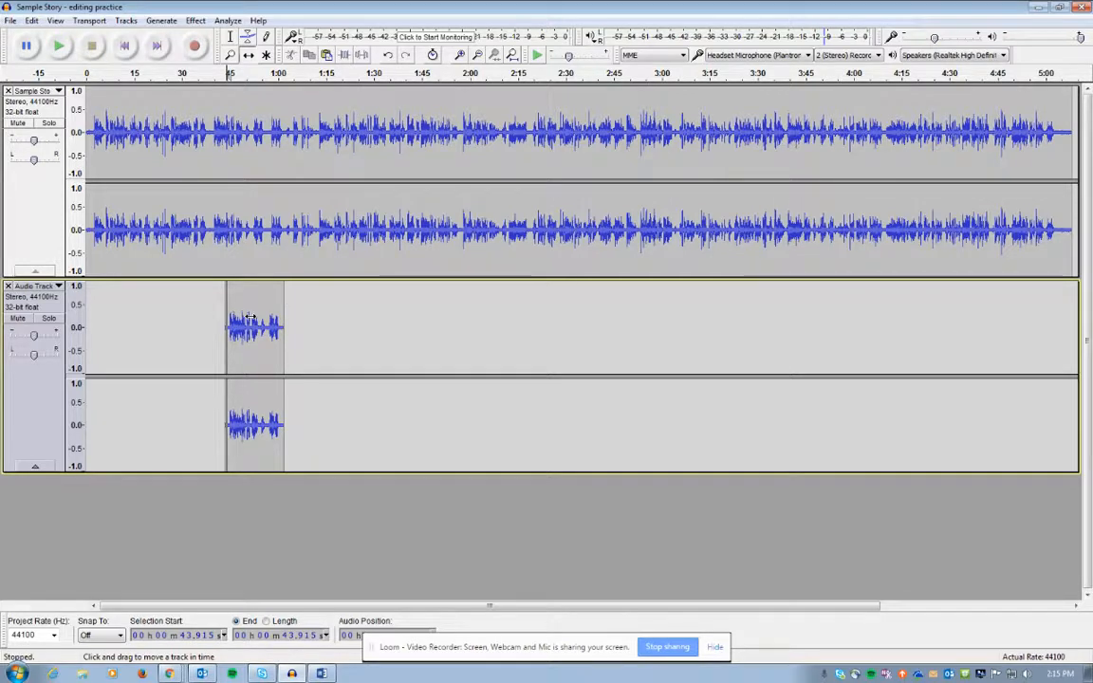
{"action": "mouse_move", "coordinate": [245, 326]}
{"action": "left_mouse_down"}
{"action": "mouse_move", "coordinate": [258, 326]}
{"action": "mouse_move", "coordinate": [247, 325]}
{"action": "left_mouse_up"}
Step: Split the pasted clip in the second track at about 54.1 seconds, in the gap between its sounds
{"action": "left_click", "coordinate": [231, 36]}
{"action": "left_click", "coordinate": [244, 344]}
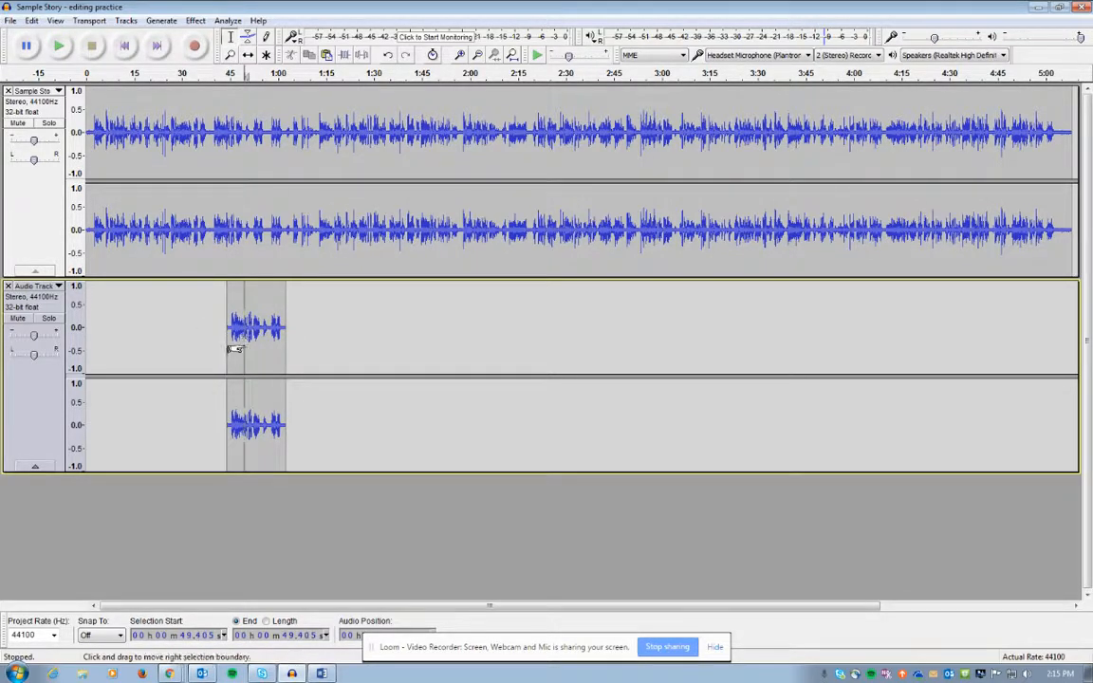
{"action": "left_click", "coordinate": [264, 346]}
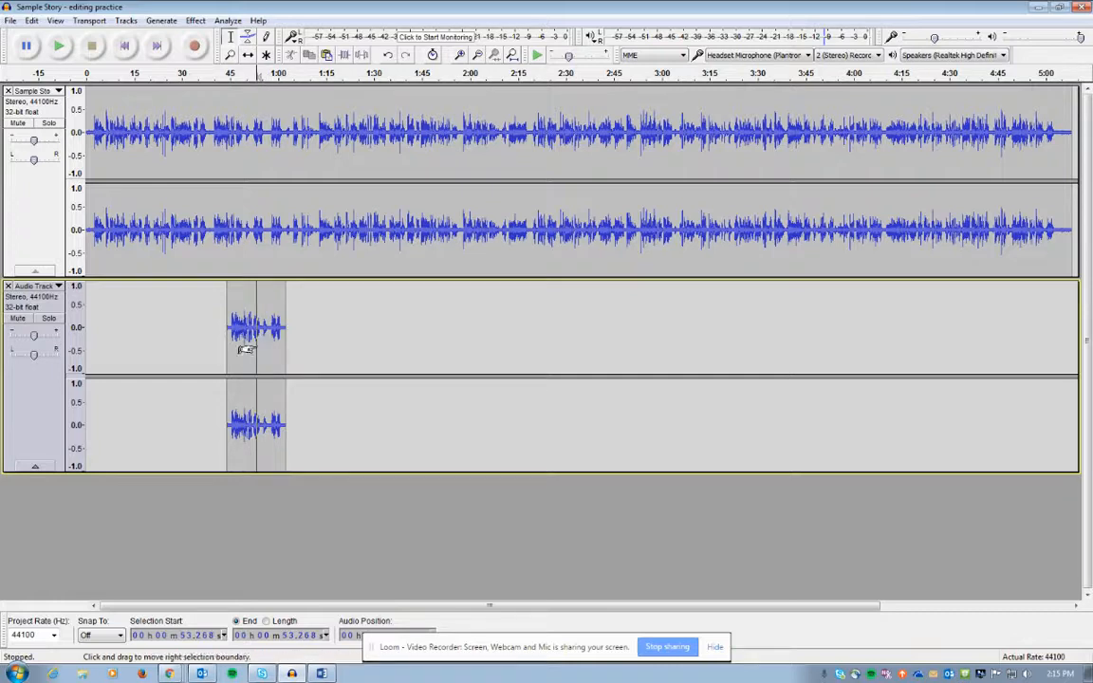
{"action": "left_click", "coordinate": [258, 343]}
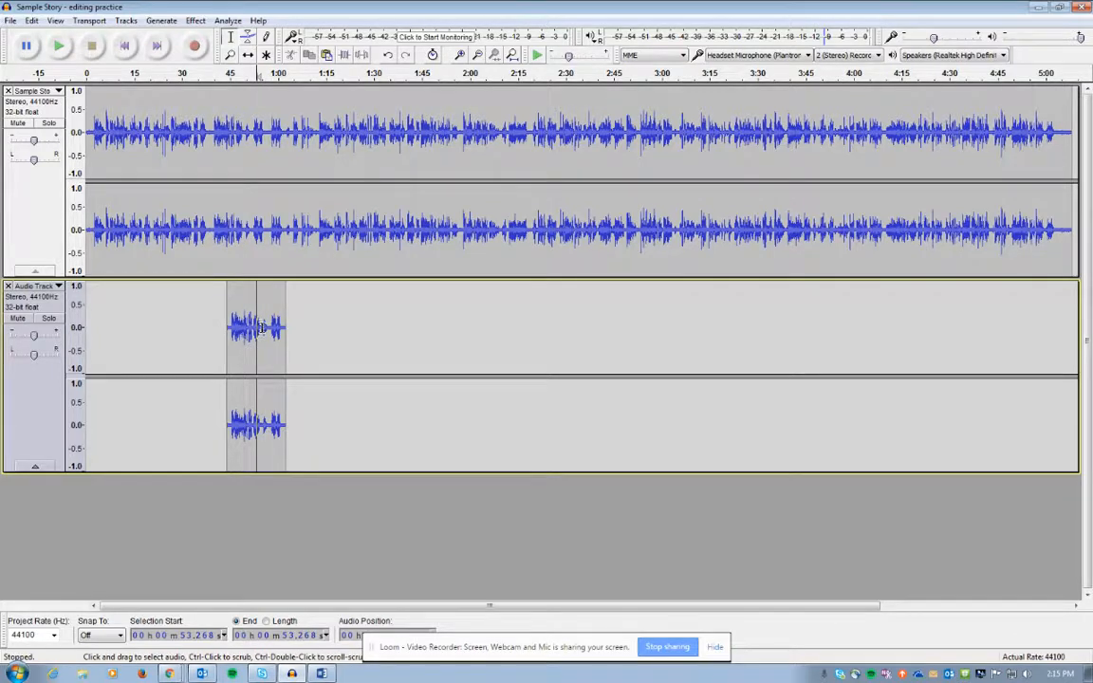
{"action": "left_click", "coordinate": [262, 328]}
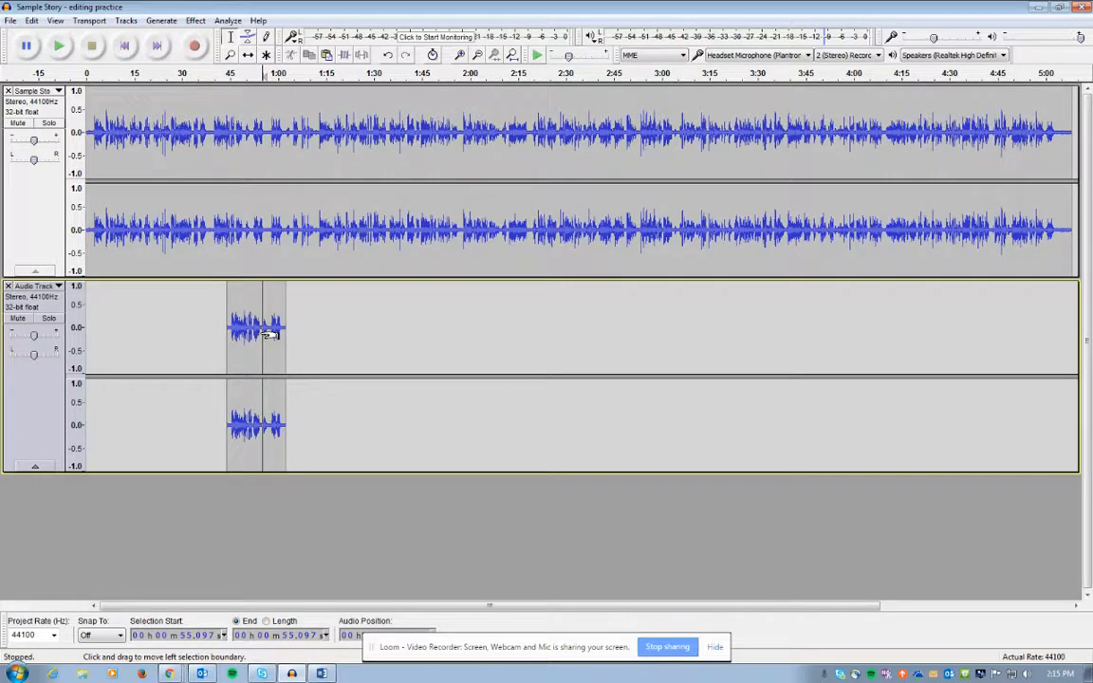
{"action": "left_click", "coordinate": [259, 332]}
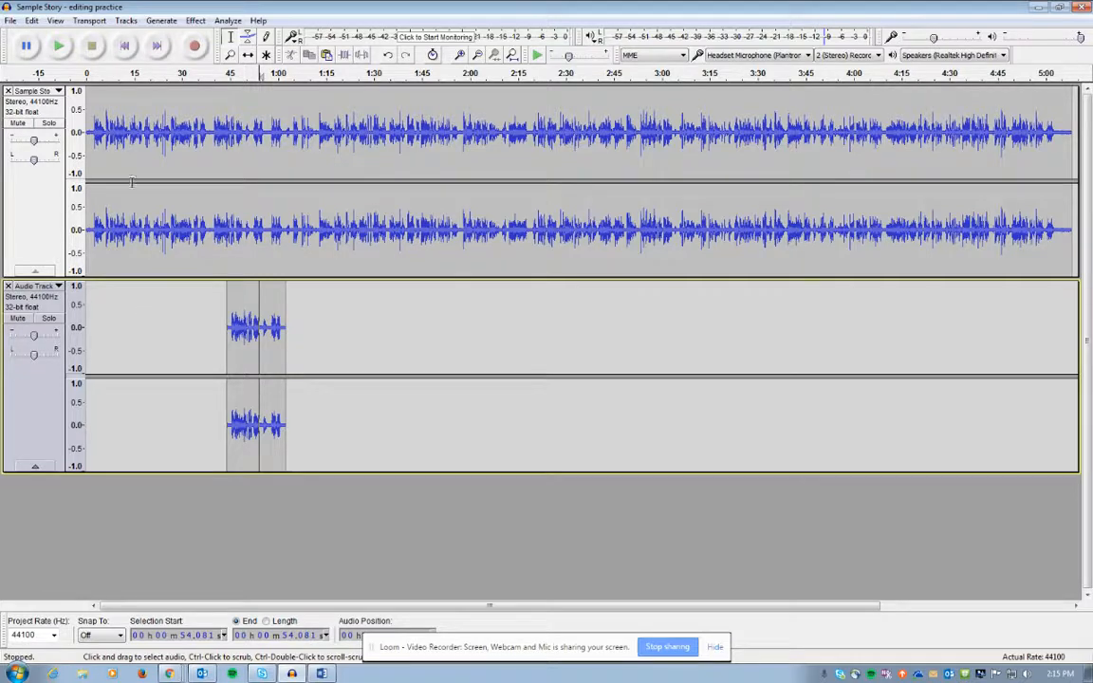
{"action": "left_click", "coordinate": [33, 21]}
{"action": "mouse_move", "coordinate": [71, 183]}
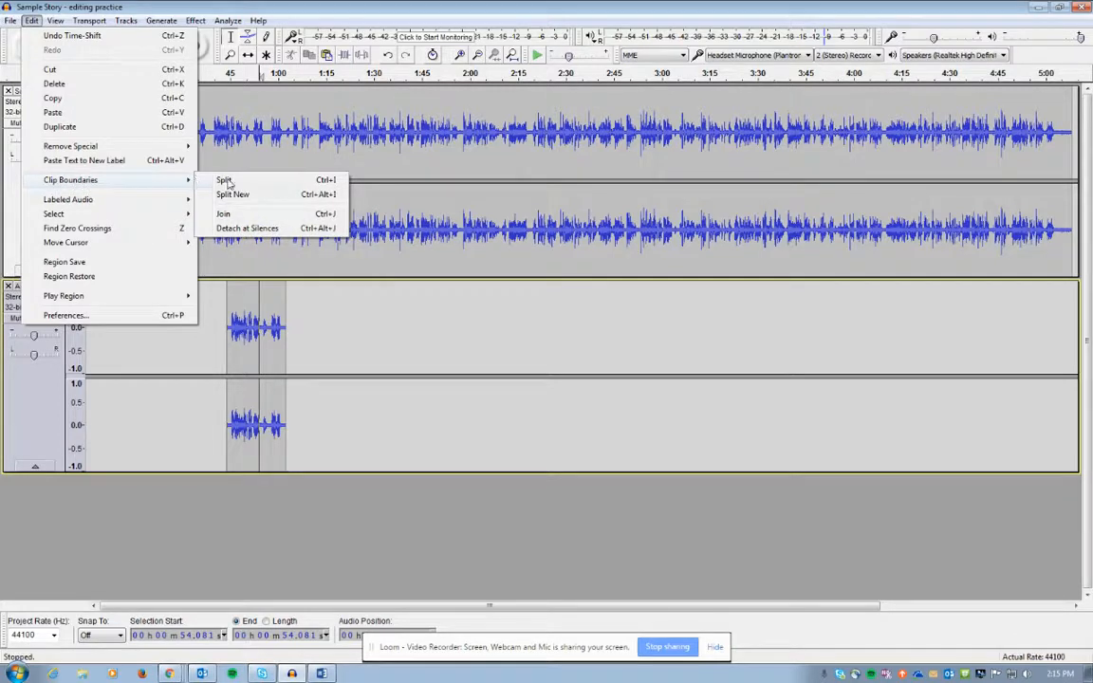
{"action": "left_click", "coordinate": [256, 184]}
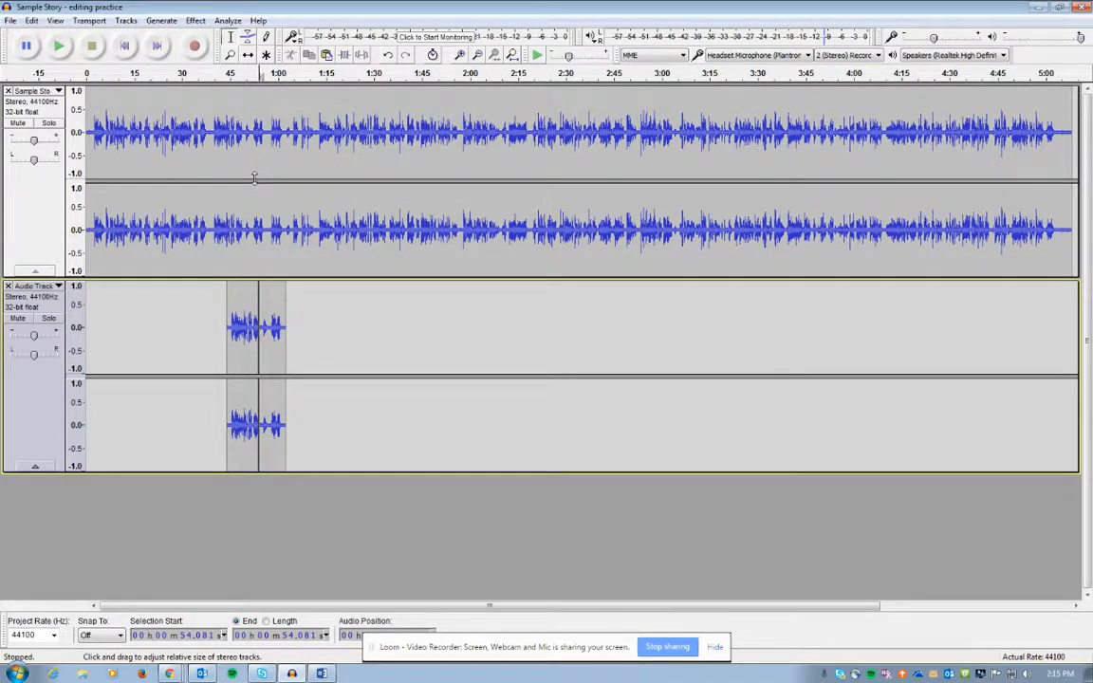
Step: Time-shift the two split clips in the second track apart so that they start at about 36 seconds and 1:08
{"action": "left_click", "coordinate": [248, 55]}
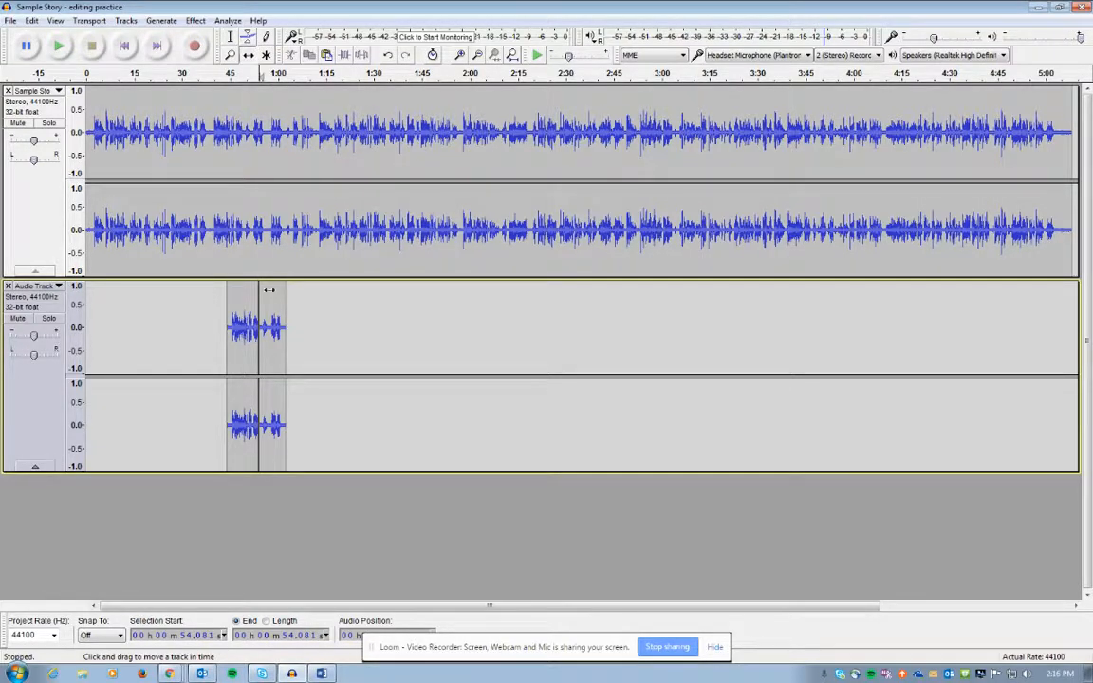
{"action": "left_click_drag", "start_coordinate": [271, 311], "coordinate": [316, 310]}
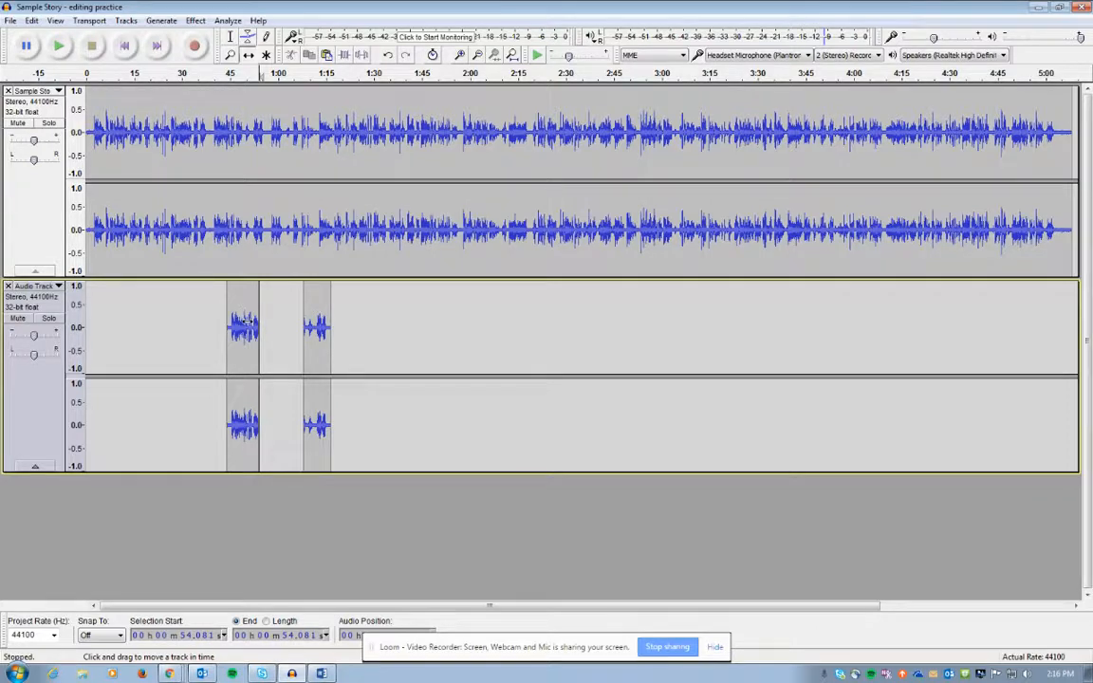
{"action": "left_click_drag", "start_coordinate": [245, 323], "coordinate": [204, 325]}
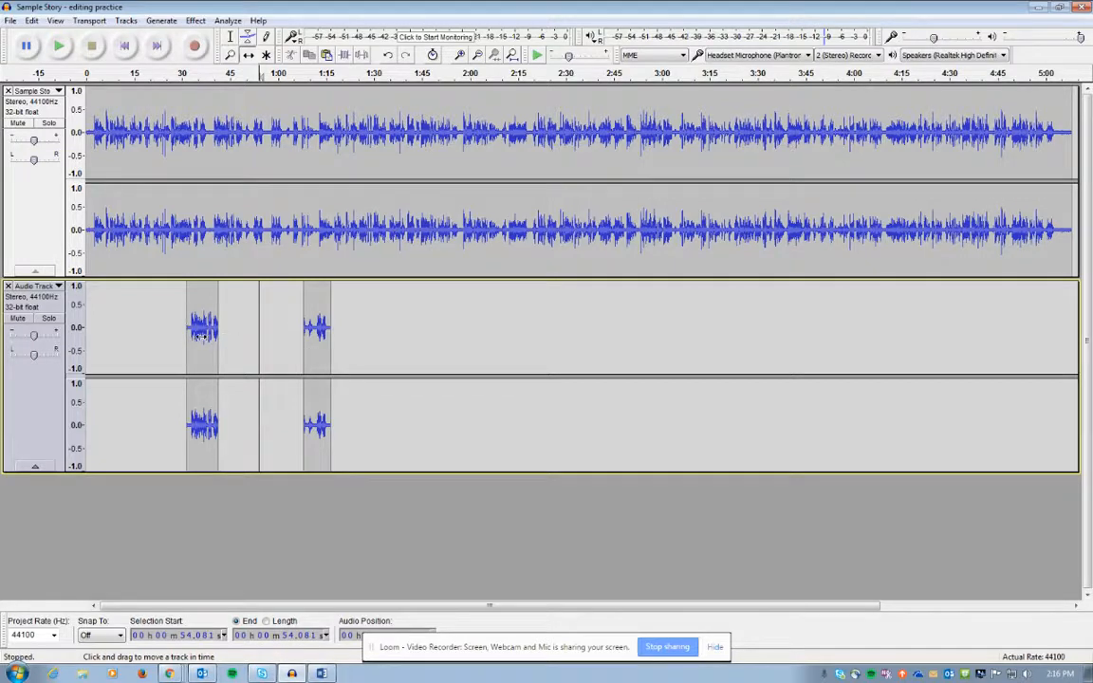
{"action": "left_click_drag", "start_coordinate": [202, 334], "coordinate": [234, 344]}
{"action": "left_click_drag", "start_coordinate": [313, 346], "coordinate": [286, 358]}
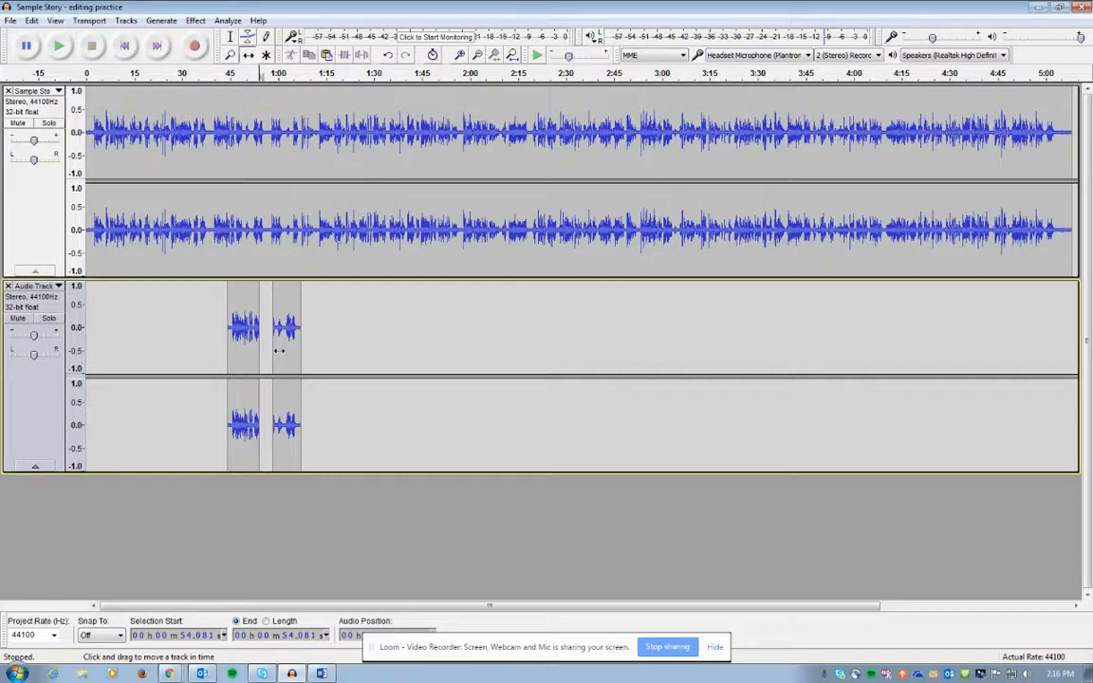
{"action": "left_click_drag", "start_coordinate": [243, 332], "coordinate": [217, 332]}
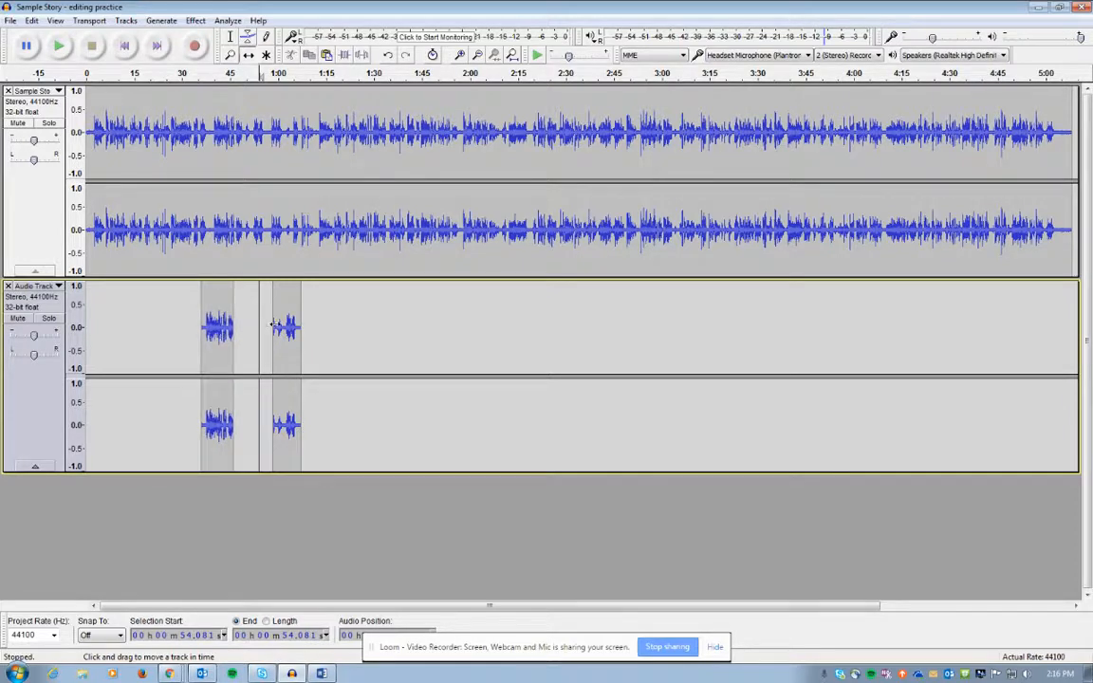
{"action": "left_click_drag", "start_coordinate": [287, 323], "coordinate": [318, 323]}
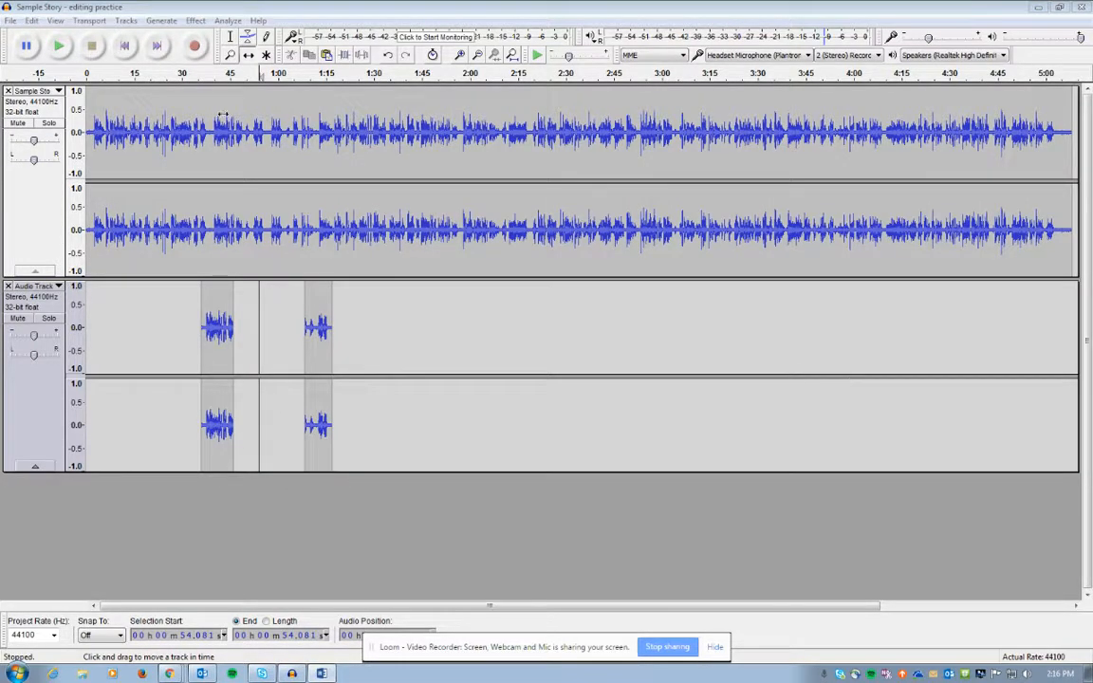
Step: Copy the Sample Story audio from about 1:51.8 to 2:15.8 and paste it into the second track at about 2:02.8
{"action": "left_click_drag", "start_coordinate": [456, 225], "coordinate": [520, 236]}
{"action": "left_click", "coordinate": [231, 37]}
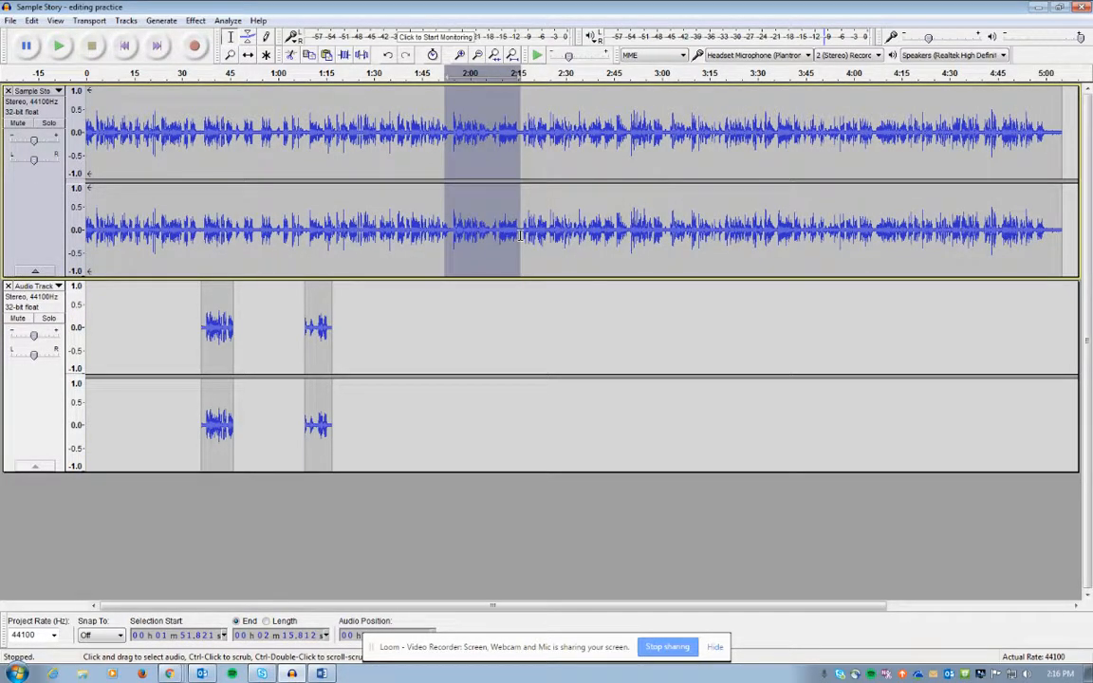
{"action": "left_click", "coordinate": [309, 57]}
{"action": "left_click", "coordinate": [478, 380]}
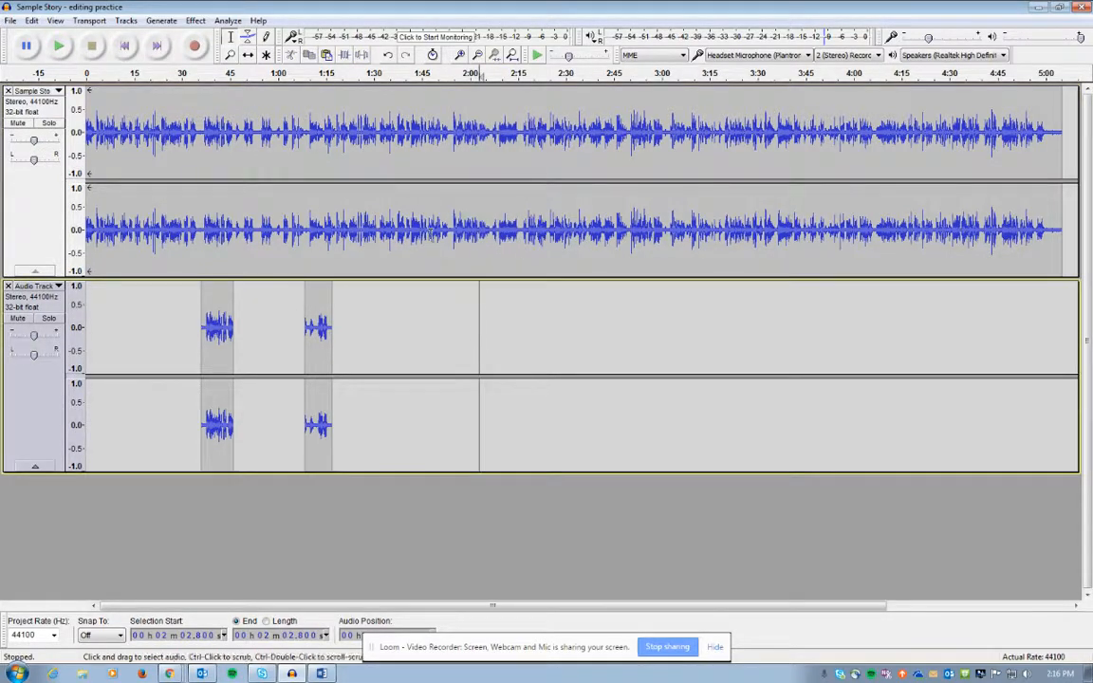
{"action": "left_click", "coordinate": [328, 55]}
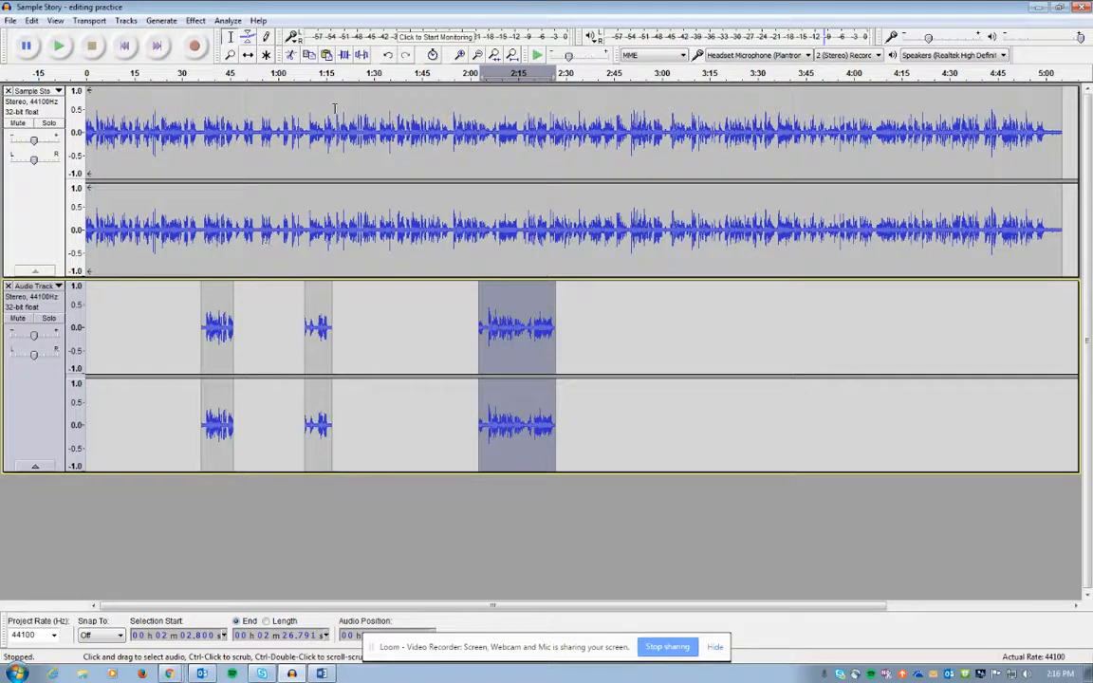
Step: Copy the Sample Story audio from about 2:50.6 to 3:19.2 and paste it into the second track at about 2:42
{"action": "left_click", "coordinate": [633, 166]}
{"action": "left_click_drag", "start_coordinate": [635, 165], "coordinate": [723, 163]}
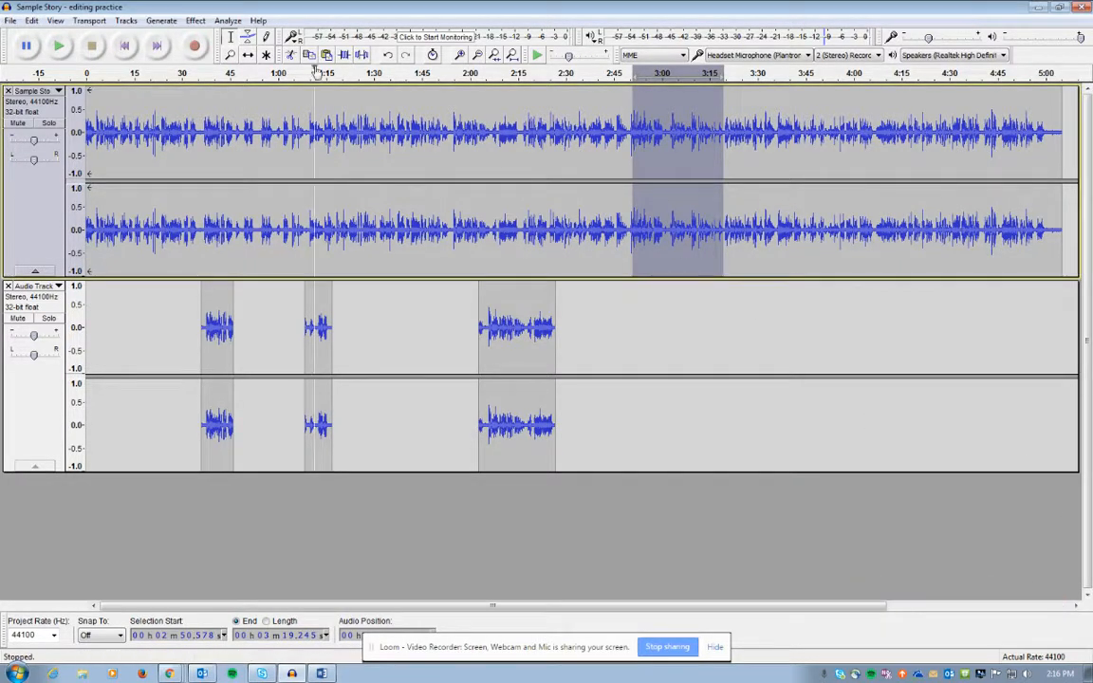
{"action": "left_click", "coordinate": [604, 327]}
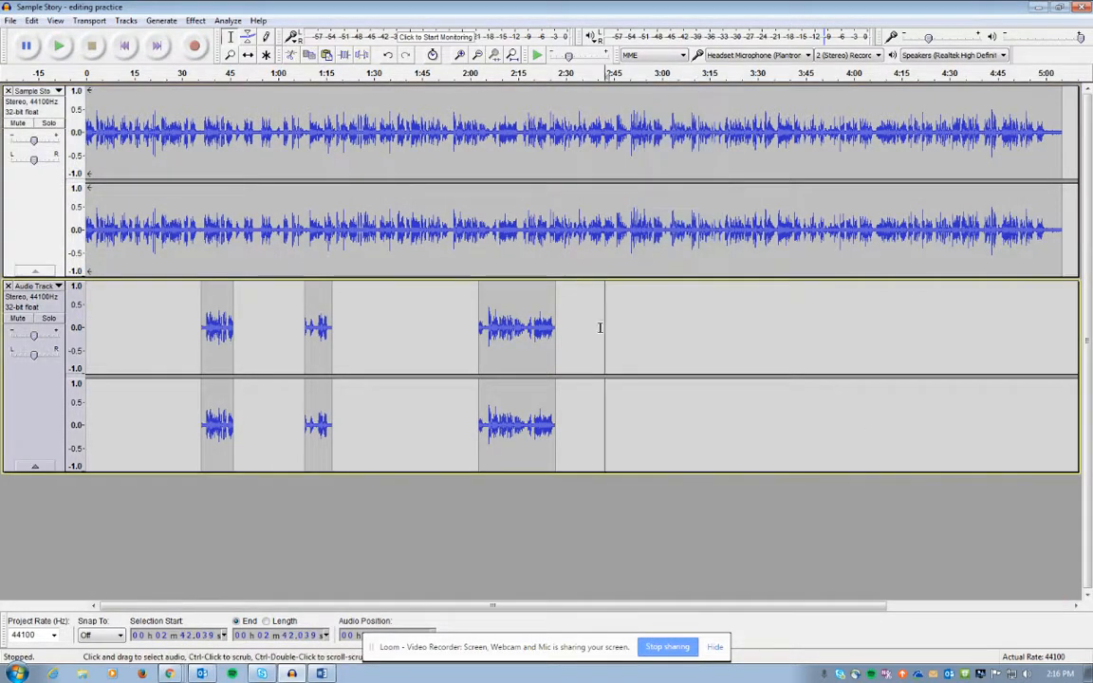
{"action": "left_click", "coordinate": [325, 55]}
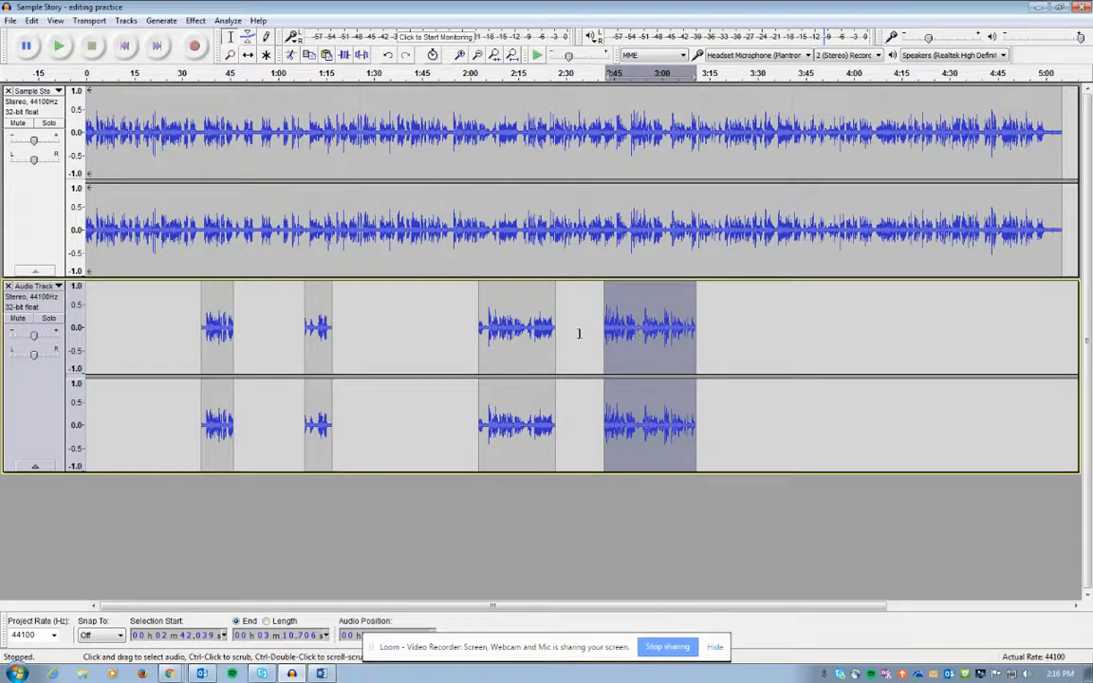
Step: Time-shift the clips in the second track so that all four sit end to end from about 1:32 to 2:43
{"action": "left_click", "coordinate": [248, 55]}
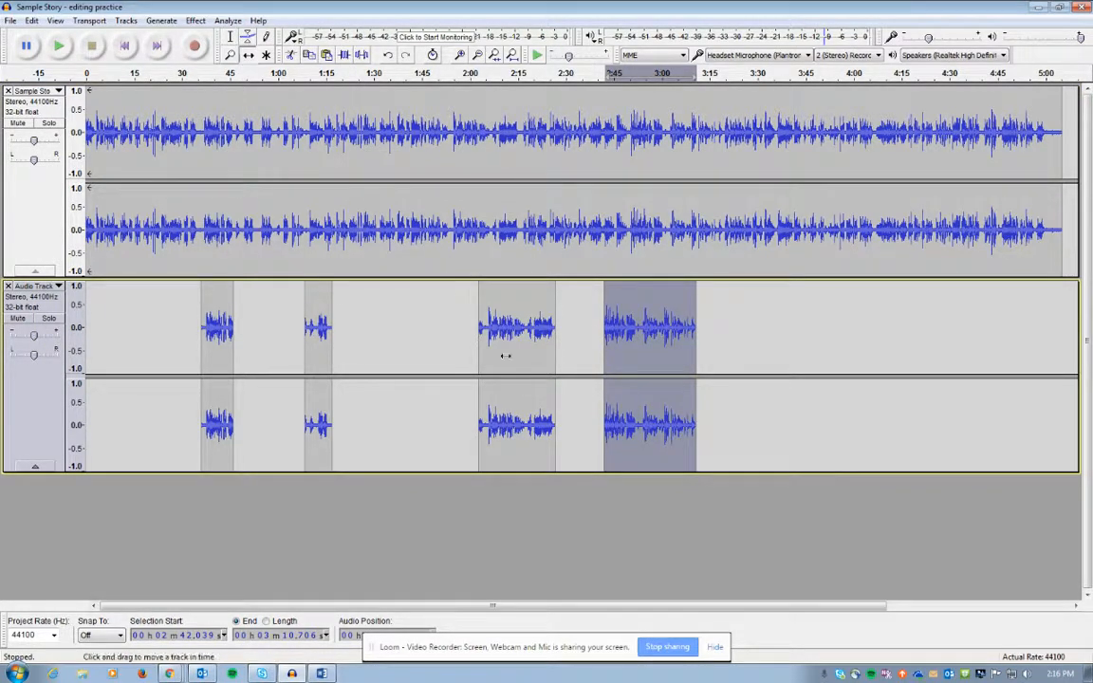
{"action": "left_click_drag", "start_coordinate": [520, 346], "coordinate": [481, 346]}
{"action": "left_click_drag", "start_coordinate": [632, 347], "coordinate": [542, 349]}
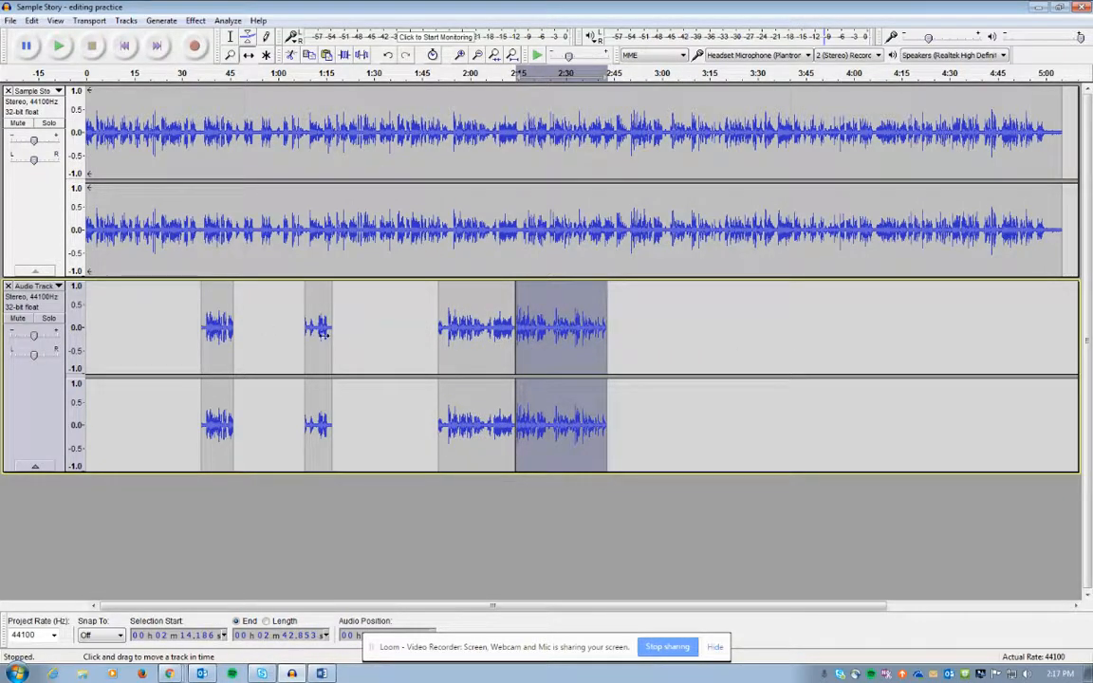
{"action": "left_click_drag", "start_coordinate": [321, 333], "coordinate": [434, 332]}
{"action": "left_click_drag", "start_coordinate": [223, 337], "coordinate": [401, 358]}
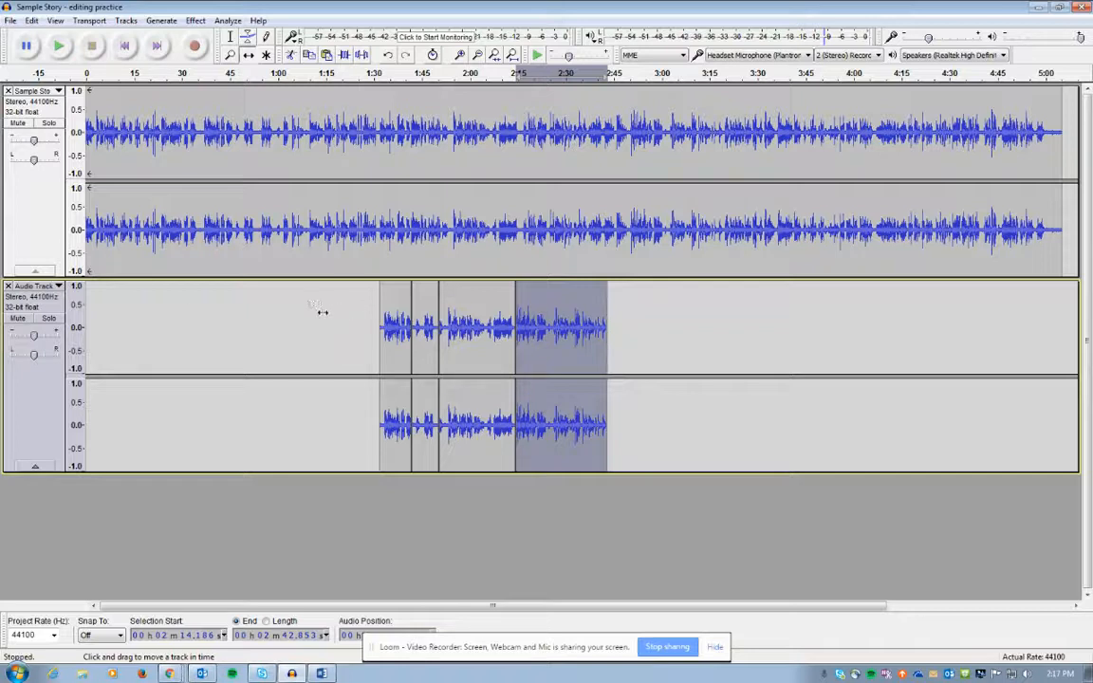
Step: Select the whole Sample Story track and mute it
{"action": "left_click", "coordinate": [47, 155]}
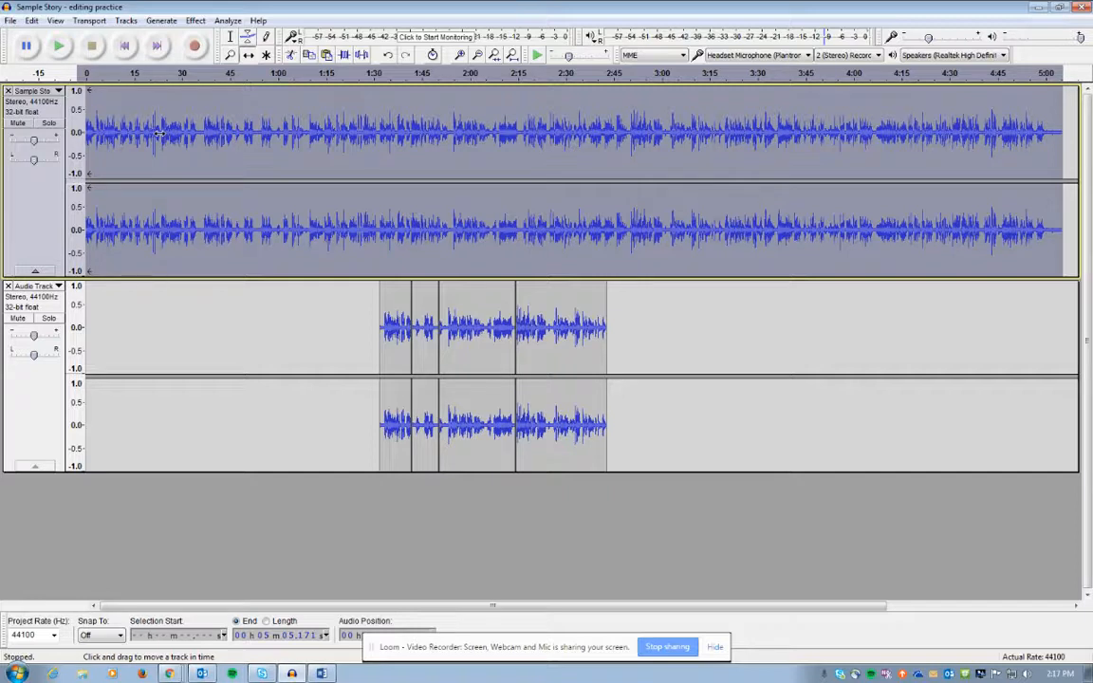
{"action": "left_click", "coordinate": [21, 125]}
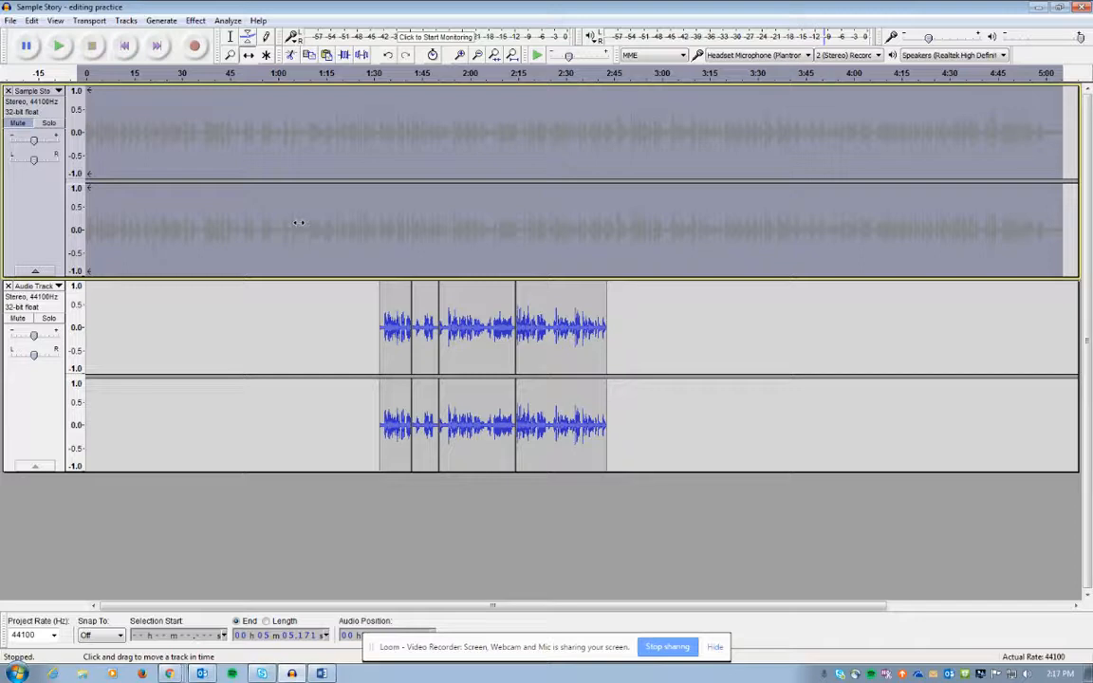
Step: Time-shift the first clip in the second track to about 1:14 and back against the neighbouring clip
{"action": "left_click", "coordinate": [388, 323]}
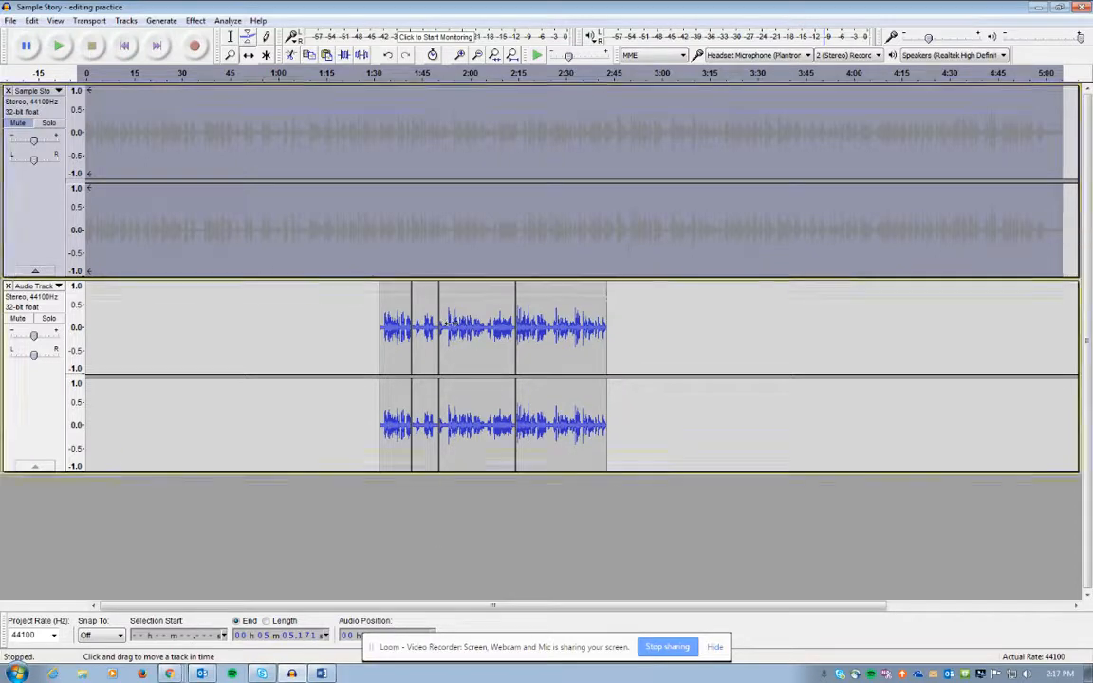
{"action": "left_click_drag", "start_coordinate": [391, 322], "coordinate": [342, 326]}
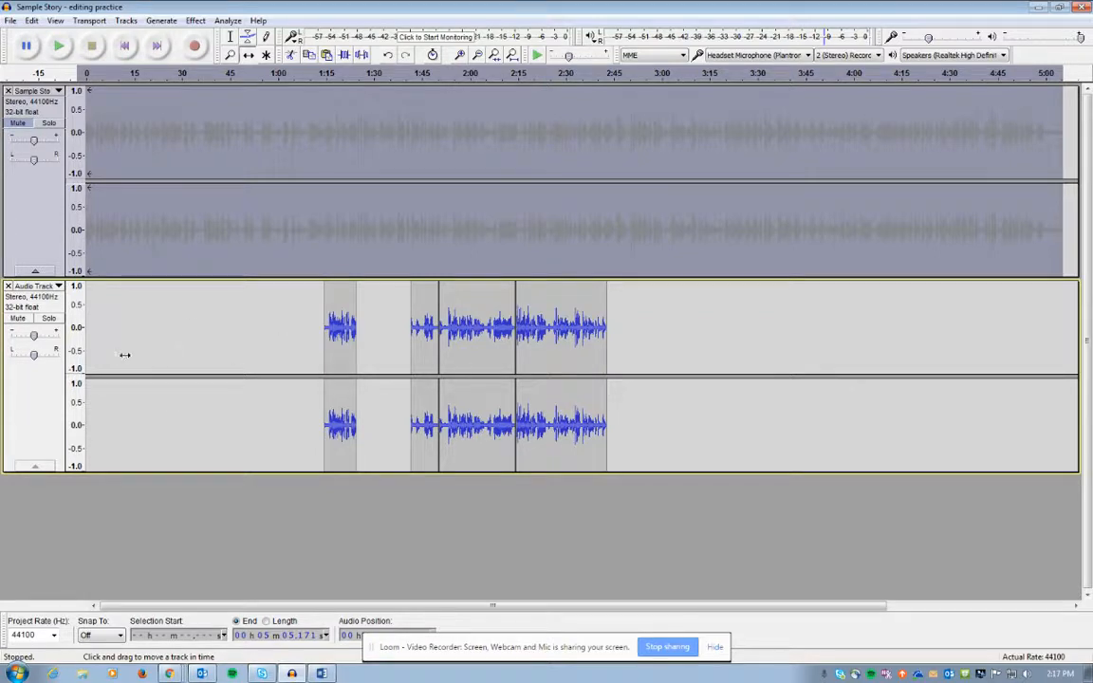
{"action": "mouse_move", "coordinate": [425, 335]}
{"action": "left_mouse_down"}
{"action": "mouse_move", "coordinate": [377, 341]}
{"action": "mouse_move", "coordinate": [422, 337]}
{"action": "left_mouse_up"}
{"action": "left_click_drag", "start_coordinate": [349, 341], "coordinate": [409, 349]}
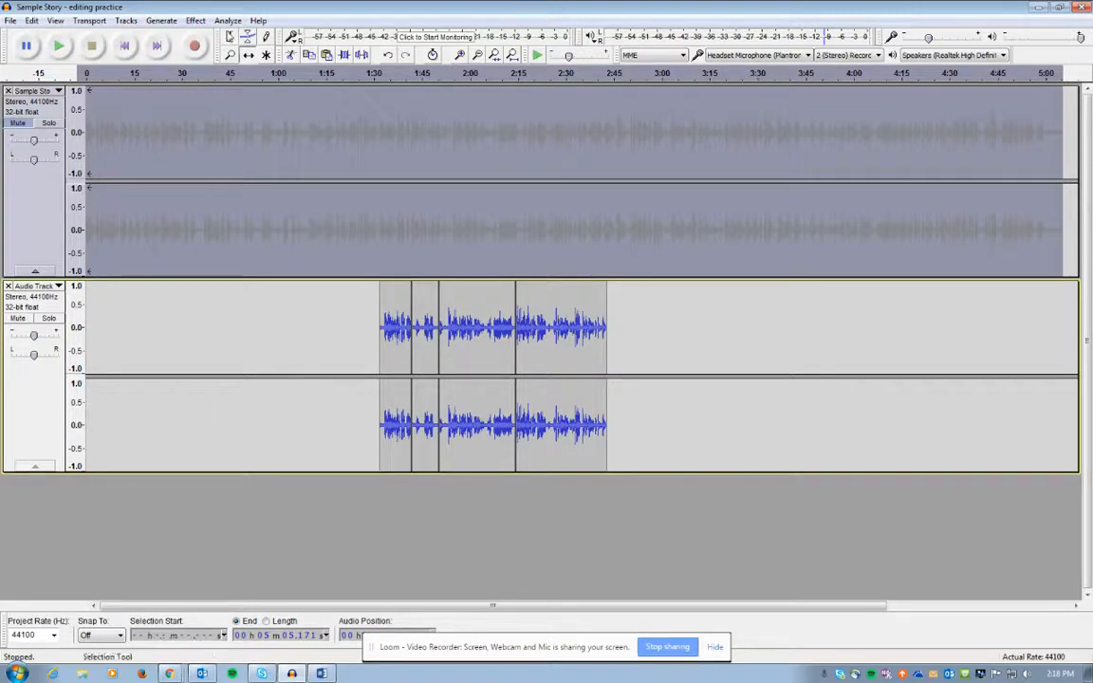
Step: Record a narration into a new track from about 1.2 seconds and stop at about 12 seconds
{"action": "left_click", "coordinate": [231, 36]}
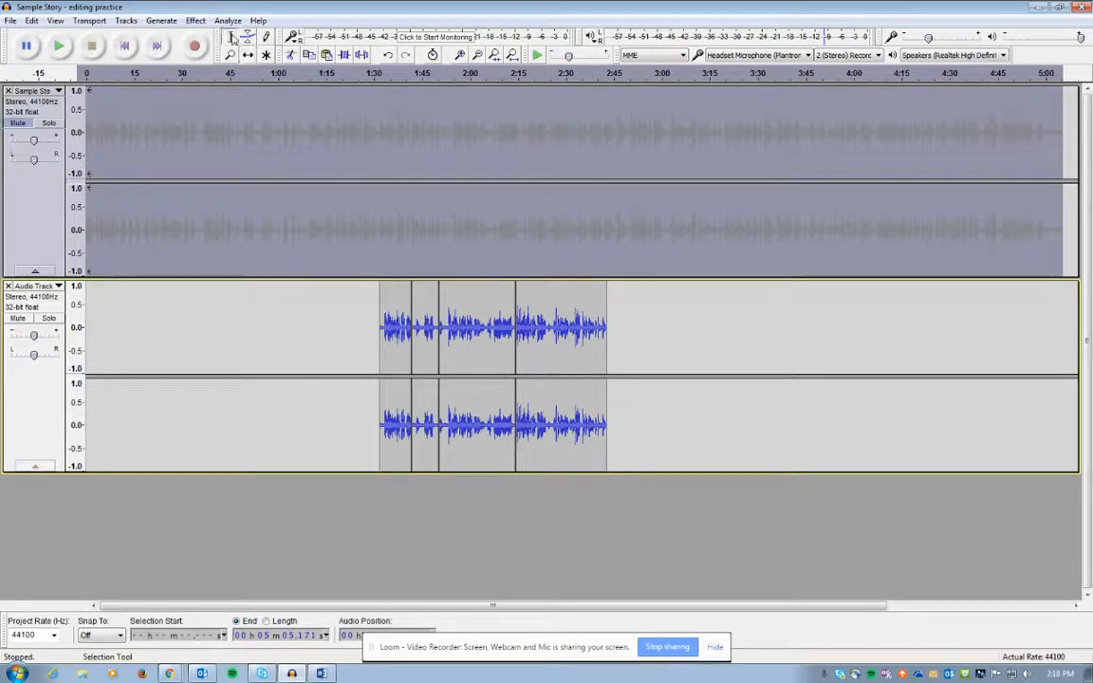
{"action": "left_click", "coordinate": [92, 296]}
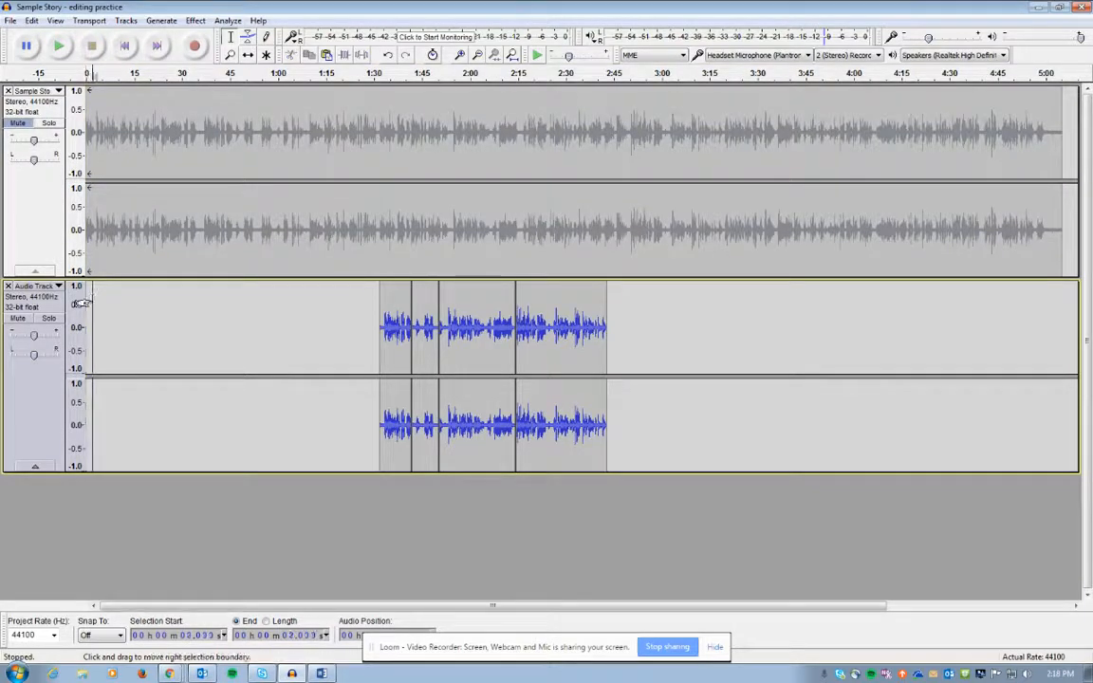
{"action": "left_click_drag", "start_coordinate": [102, 301], "coordinate": [79, 302]}
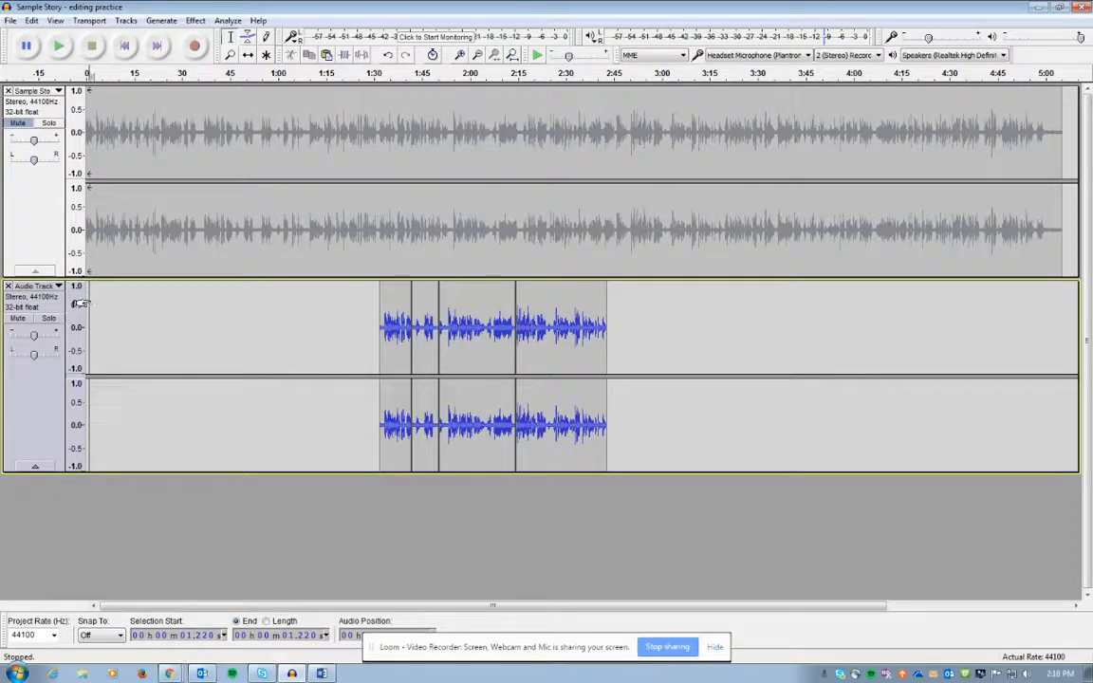
{"action": "left_click", "coordinate": [195, 47]}
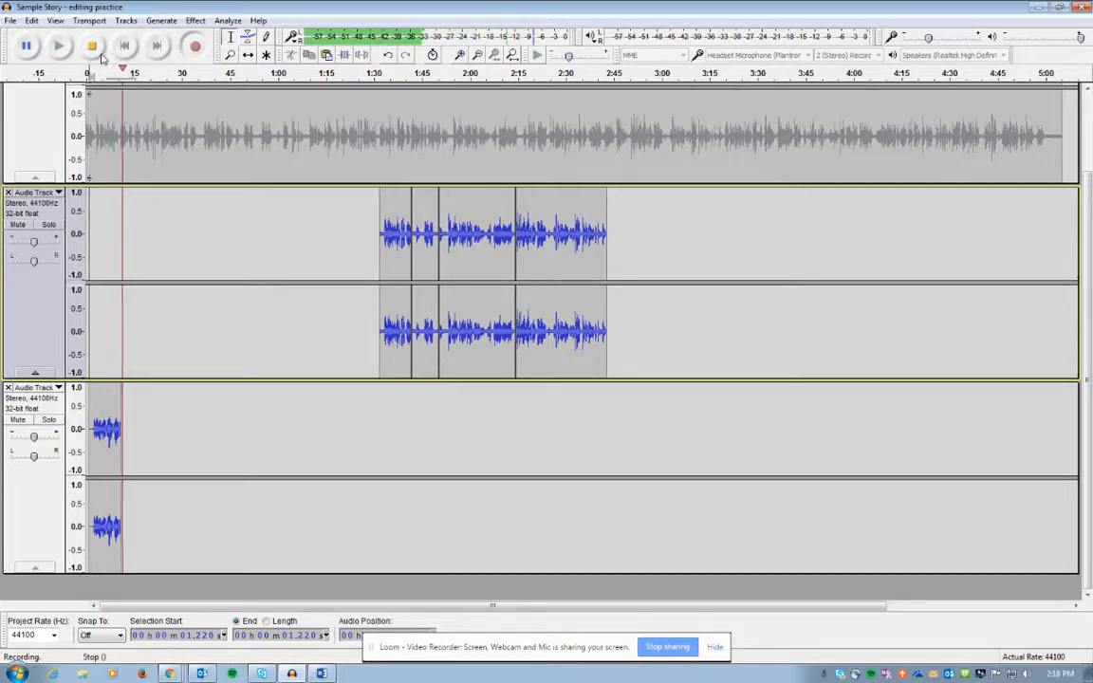
{"action": "left_click", "coordinate": [95, 49]}
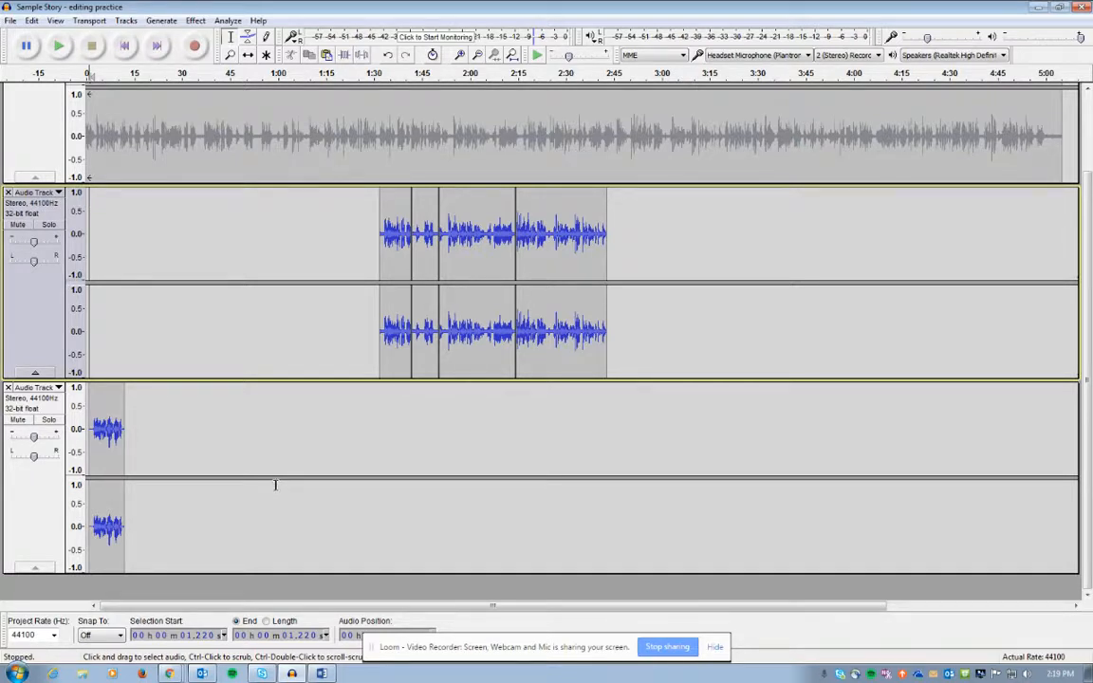
Step: Time-shift the four clips in the second track, in order and end to end, to start at about 12 seconds where the new recording ends
{"action": "left_click", "coordinate": [401, 299]}
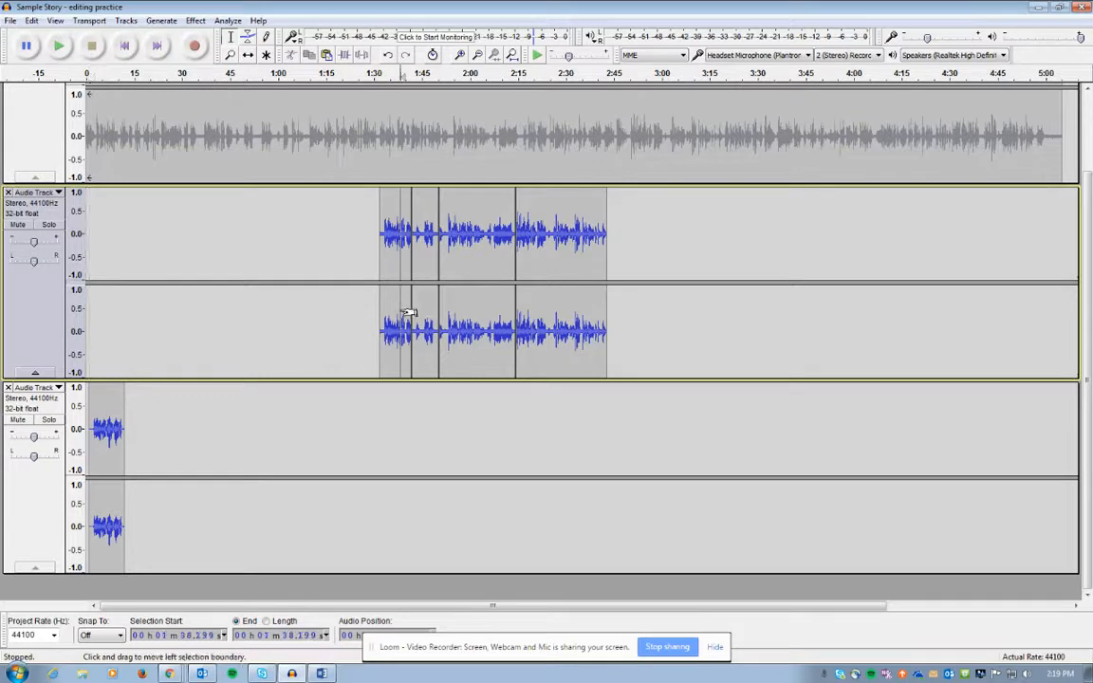
{"action": "left_click", "coordinate": [248, 54]}
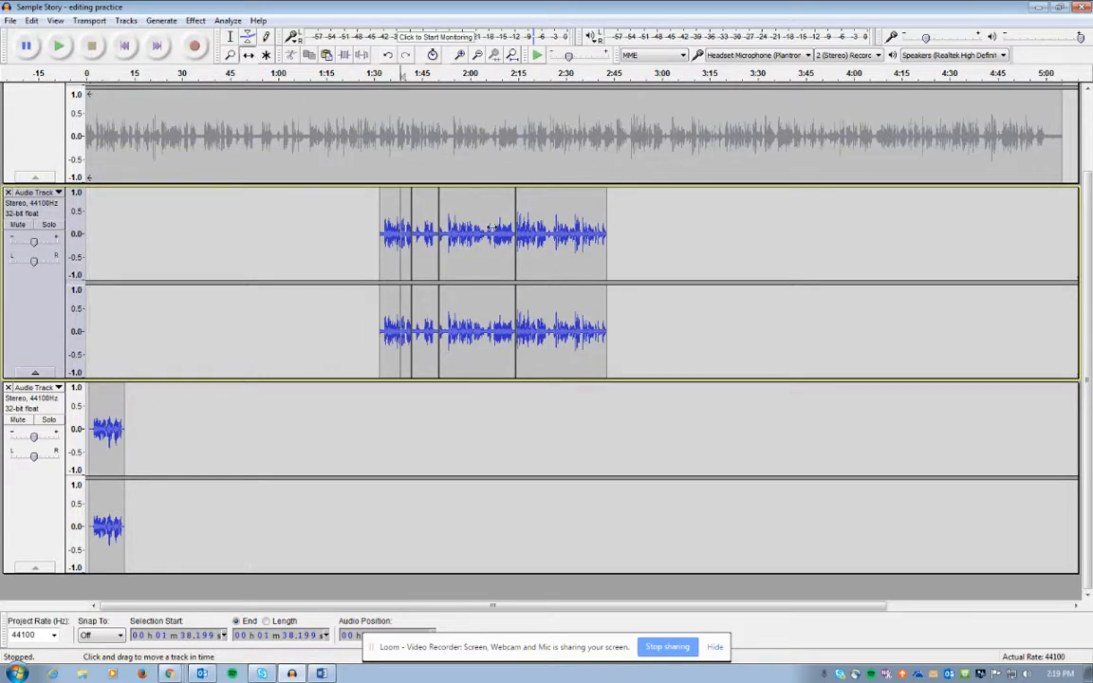
{"action": "left_click_drag", "start_coordinate": [401, 254], "coordinate": [141, 298]}
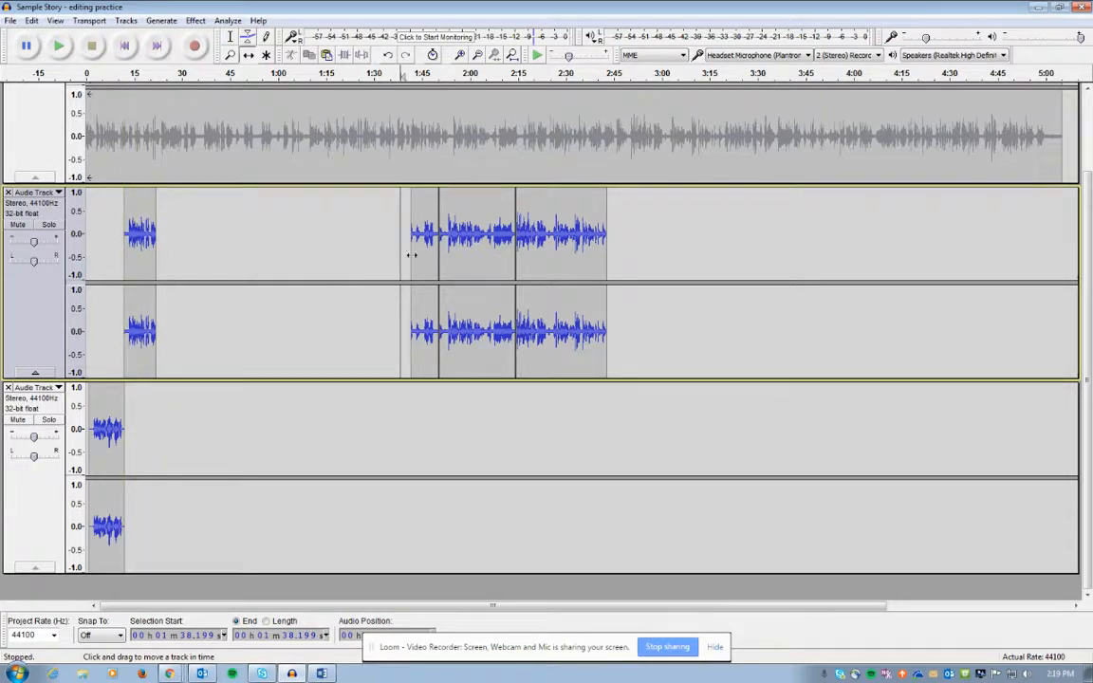
{"action": "left_click_drag", "start_coordinate": [412, 237], "coordinate": [174, 267]}
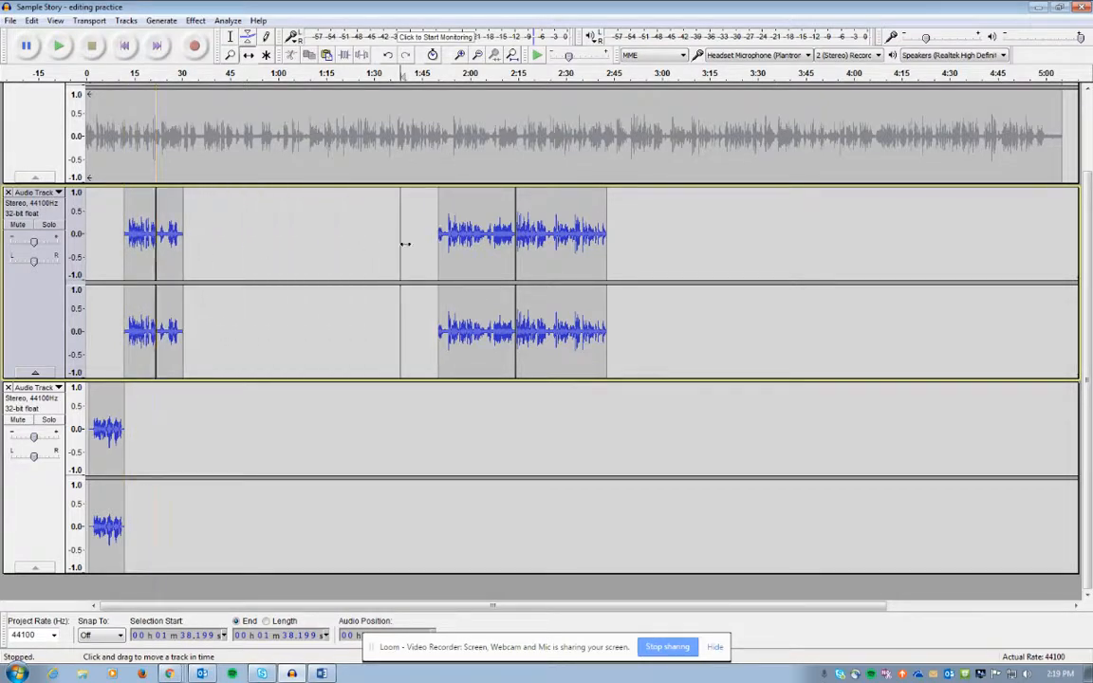
{"action": "left_click_drag", "start_coordinate": [465, 232], "coordinate": [215, 255]}
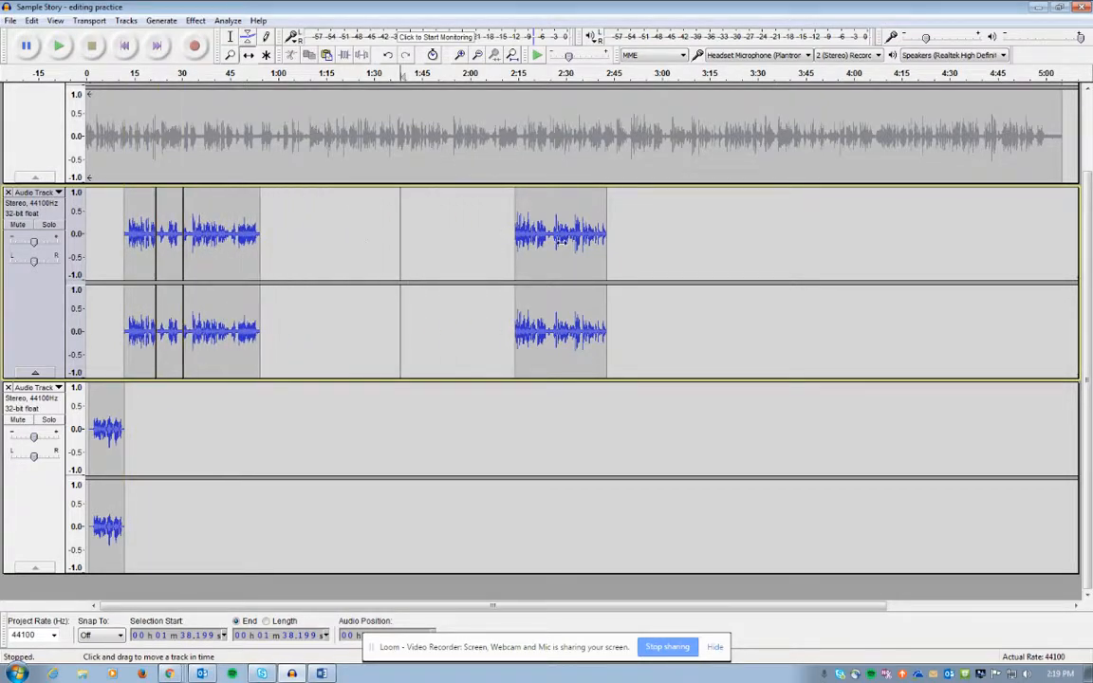
{"action": "left_click_drag", "start_coordinate": [561, 241], "coordinate": [302, 267]}
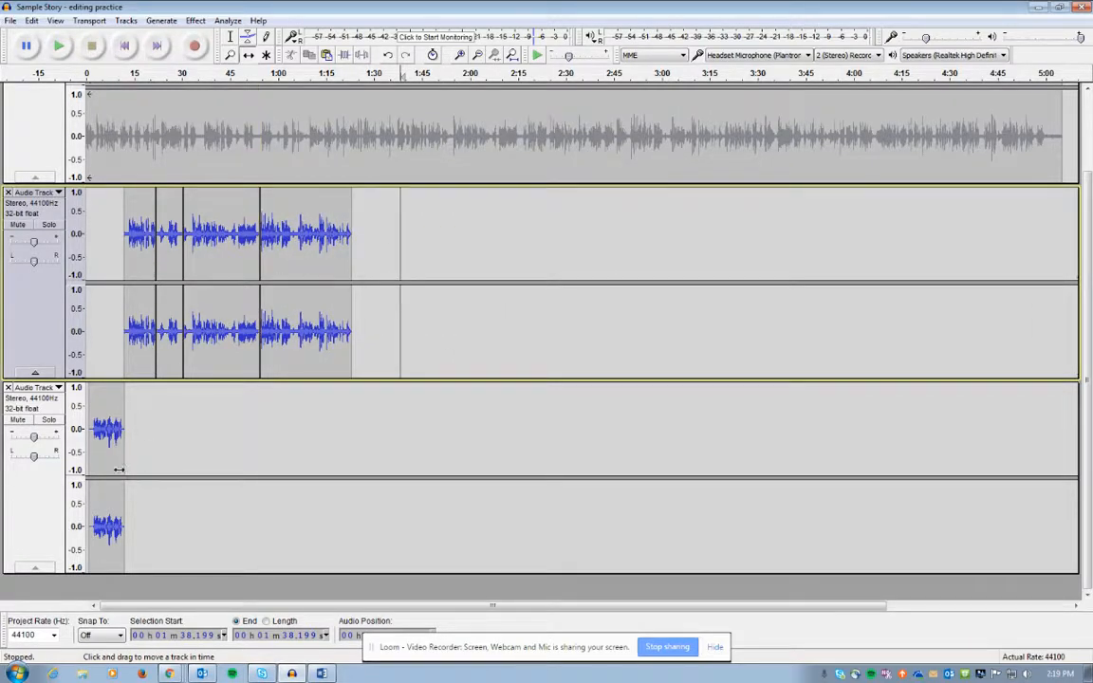
Step: Time-shift the last clip in the second track away from the other three so that it starts at about 1:59
{"action": "left_click", "coordinate": [108, 438]}
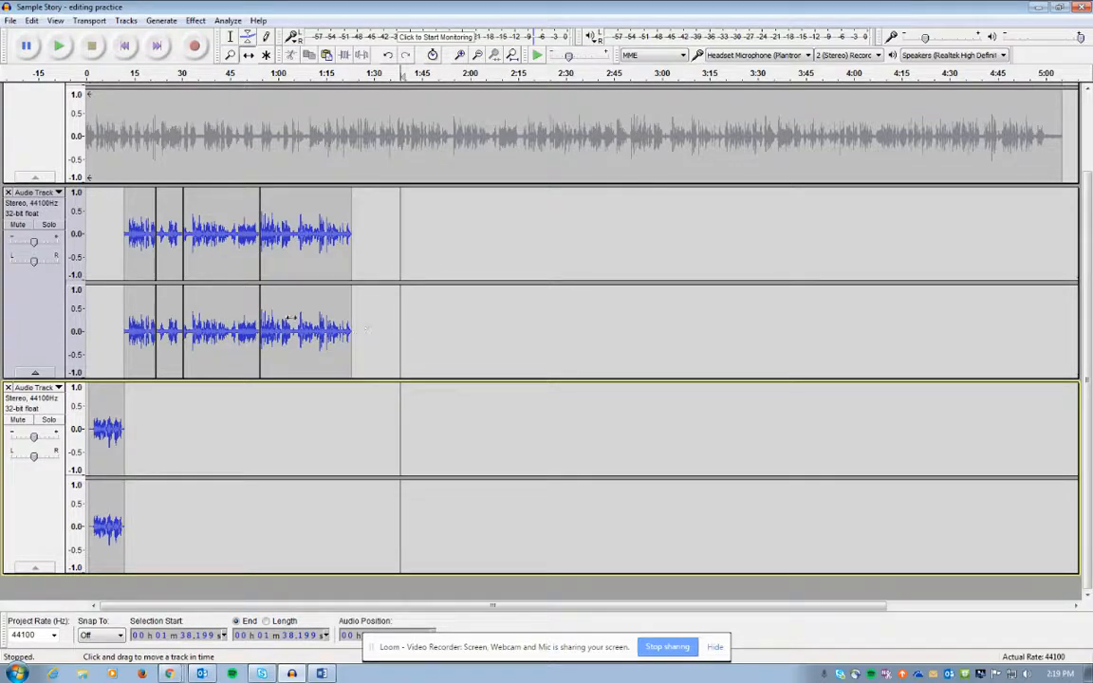
{"action": "left_click_drag", "start_coordinate": [295, 315], "coordinate": [308, 316]}
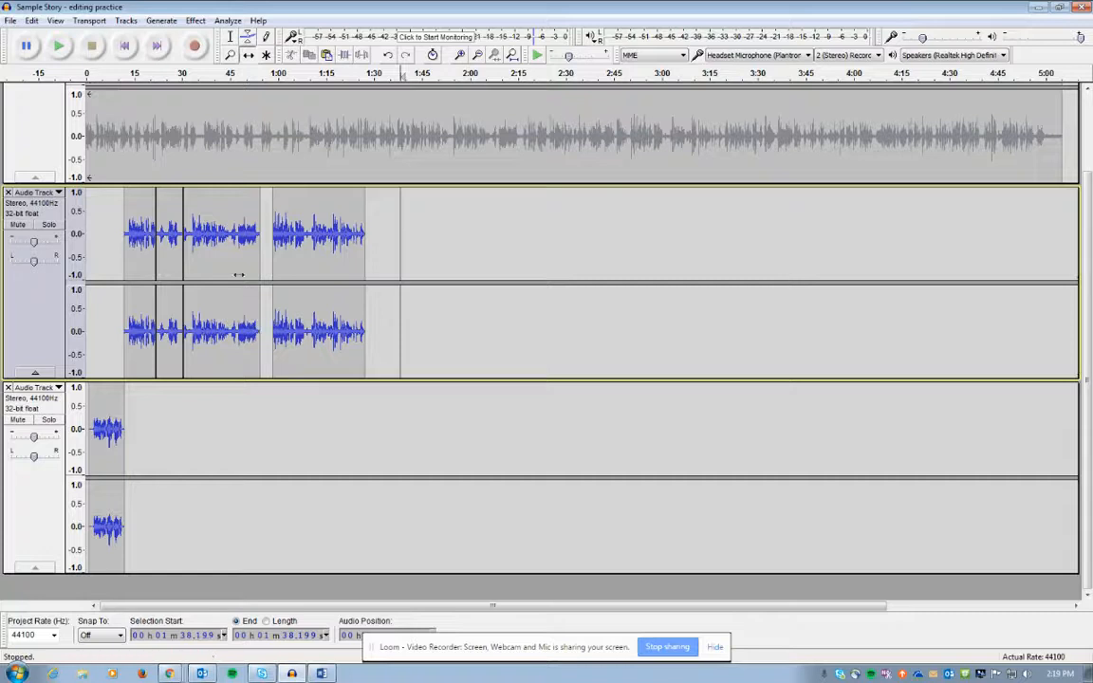
{"action": "left_click_drag", "start_coordinate": [275, 292], "coordinate": [289, 261]}
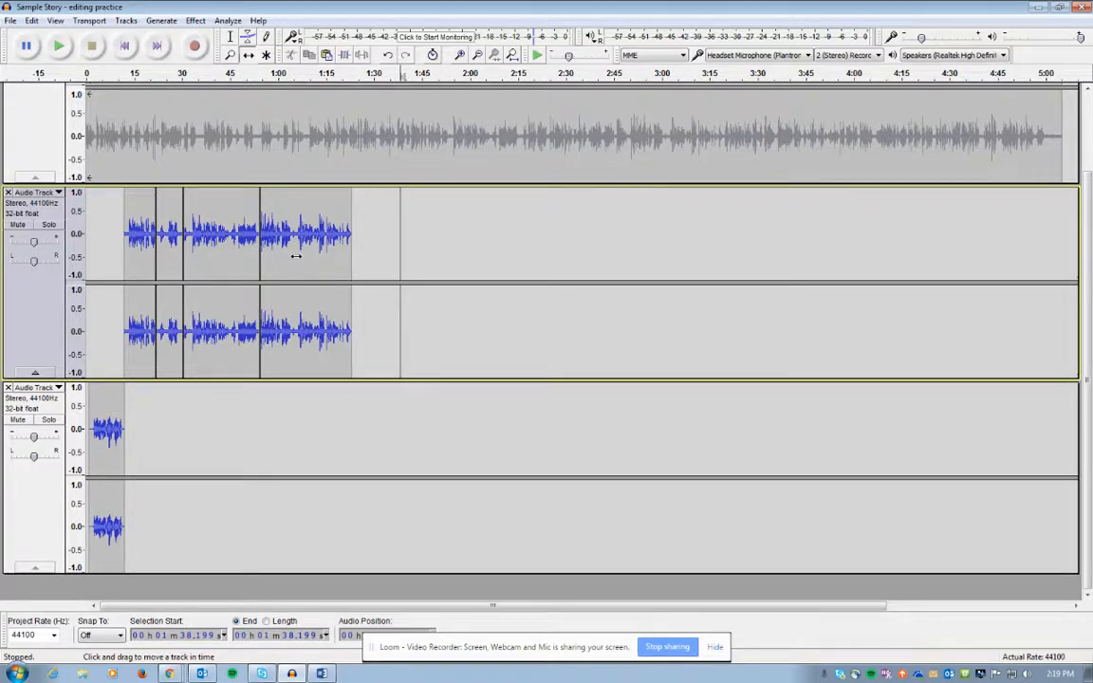
{"action": "left_click_drag", "start_coordinate": [295, 256], "coordinate": [504, 265]}
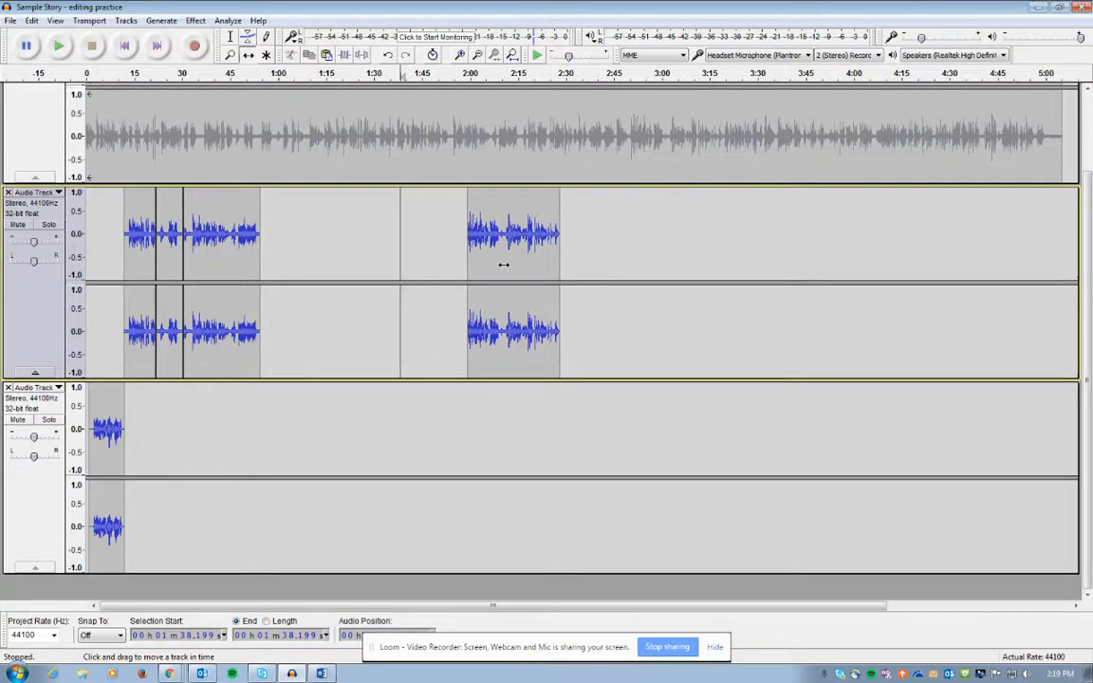
Step: Time-shift the second track's last clip to start at about 1:53 and record narration into a new track from about 57 seconds to 1:16
{"action": "mouse_move", "coordinate": [499, 218]}
{"action": "left_mouse_down"}
{"action": "mouse_move", "coordinate": [456, 217]}
{"action": "mouse_move", "coordinate": [517, 217]}
{"action": "mouse_move", "coordinate": [478, 218]}
{"action": "left_mouse_up"}
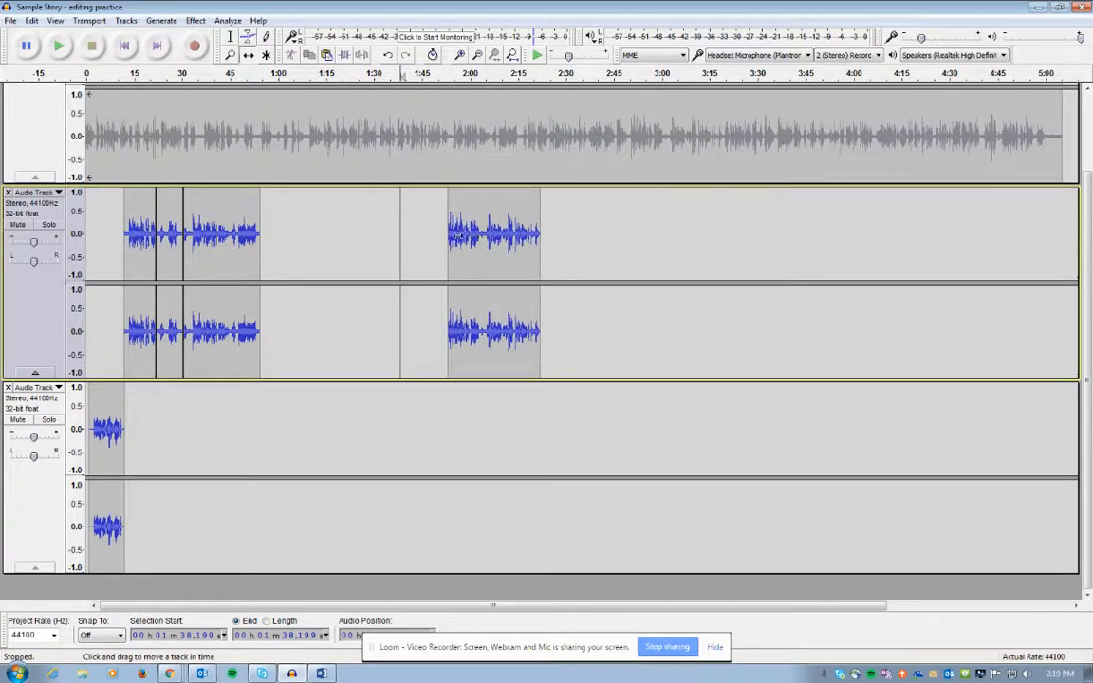
{"action": "left_click", "coordinate": [230, 42]}
{"action": "left_click", "coordinate": [268, 408]}
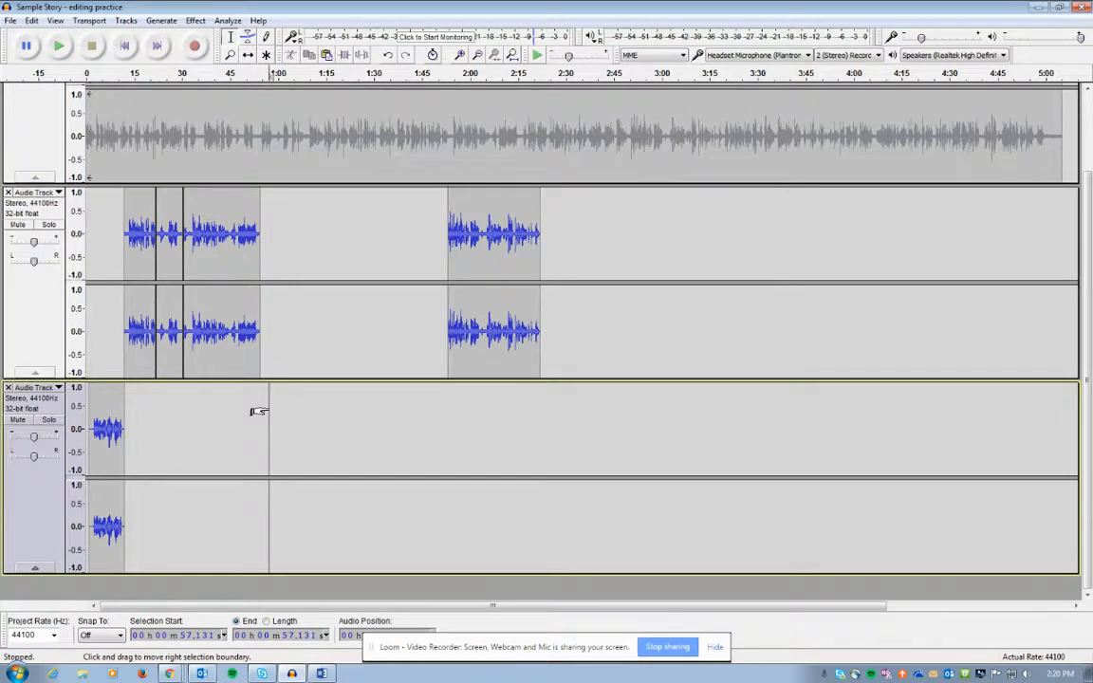
{"action": "left_click", "coordinate": [197, 47]}
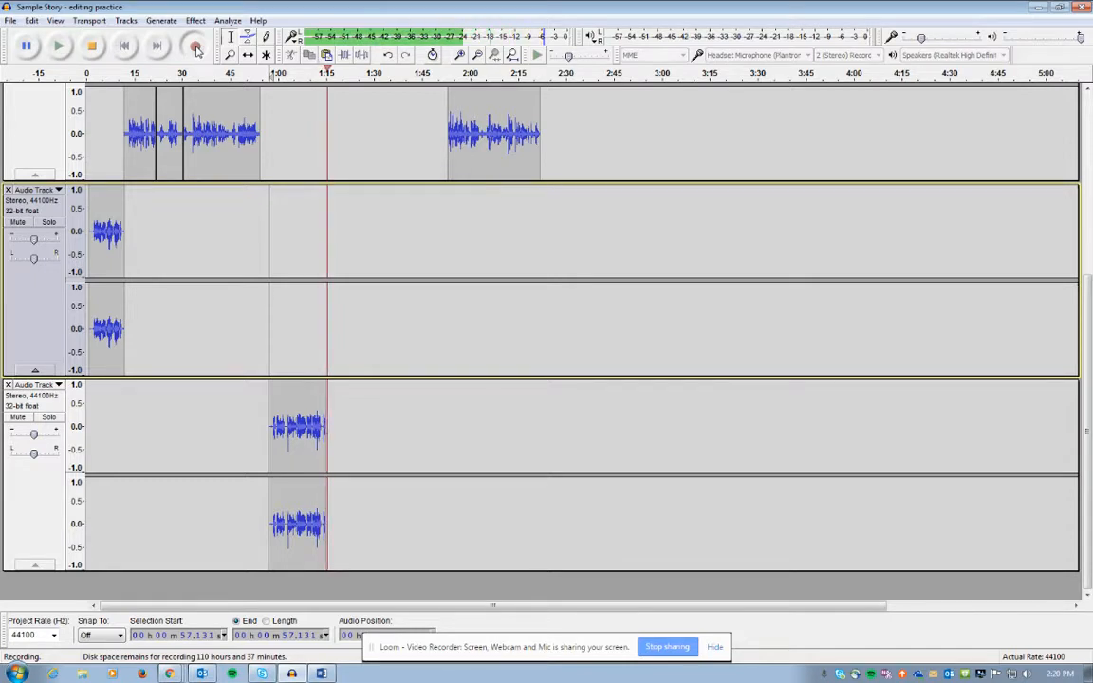
{"action": "left_click", "coordinate": [94, 46]}
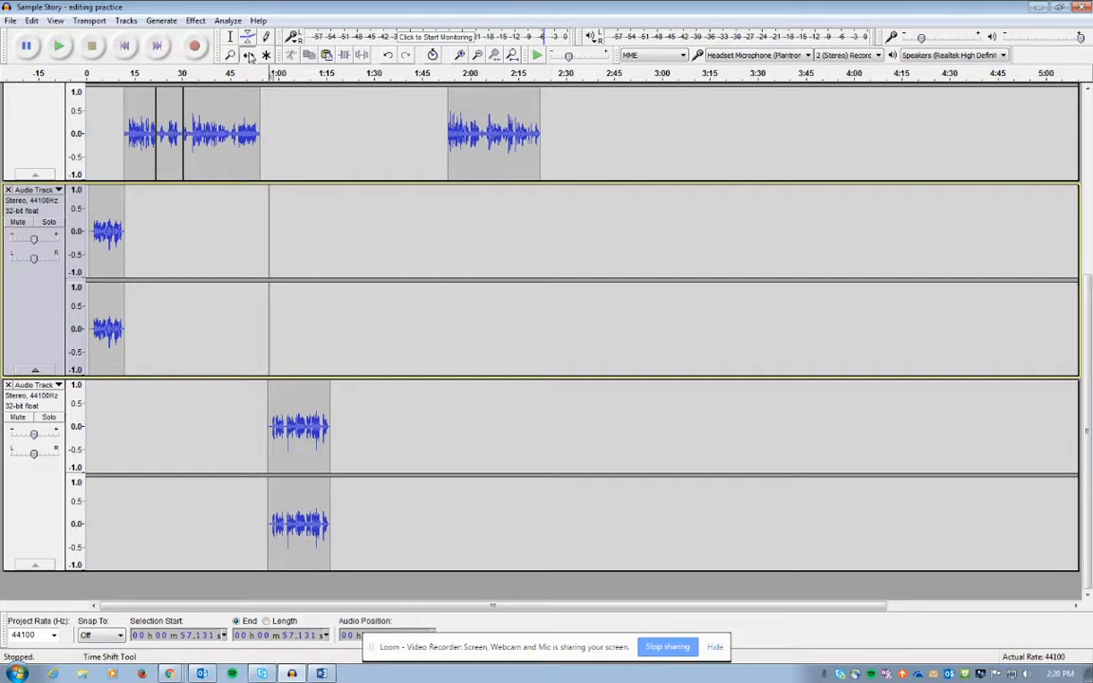
Step: Time-shift the last clip in the second track to start at about 1:16, aligned with the end of the newest recording
{"action": "left_click_drag", "start_coordinate": [499, 120], "coordinate": [381, 147]}
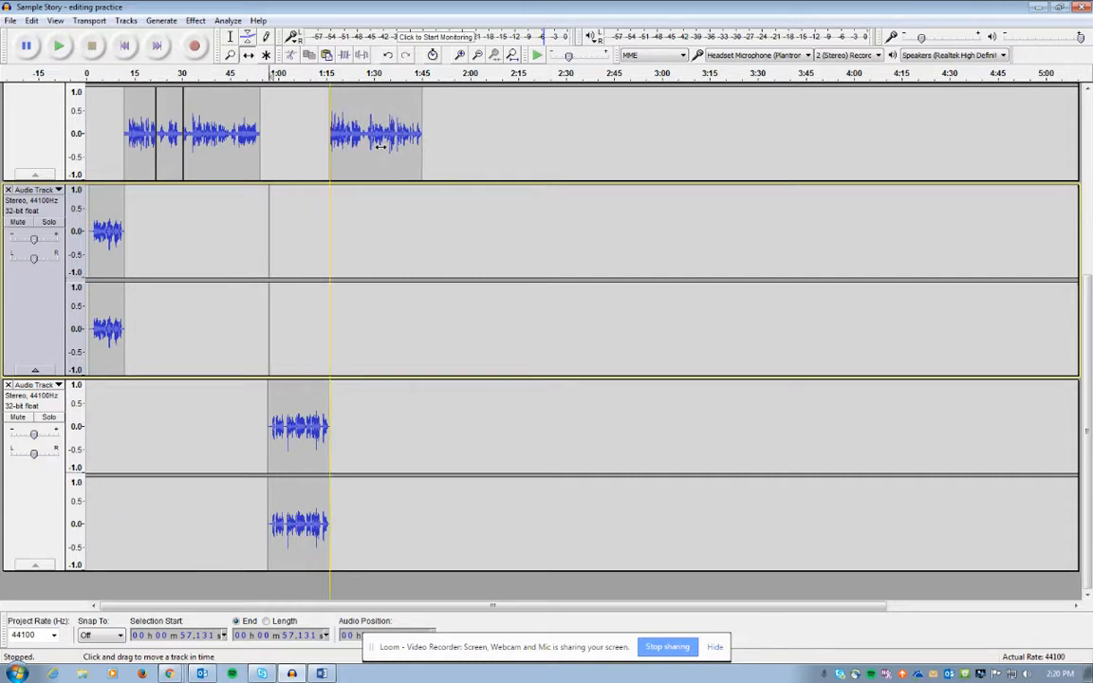
{"action": "scroll", "coordinate": [350, 353], "scroll_direction": "up", "scroll_amount": 3}
{"action": "mouse_move", "coordinate": [366, 271]}
{"action": "left_mouse_down"}
{"action": "mouse_move", "coordinate": [390, 243]}
{"action": "mouse_move", "coordinate": [370, 260]}
{"action": "left_mouse_up"}
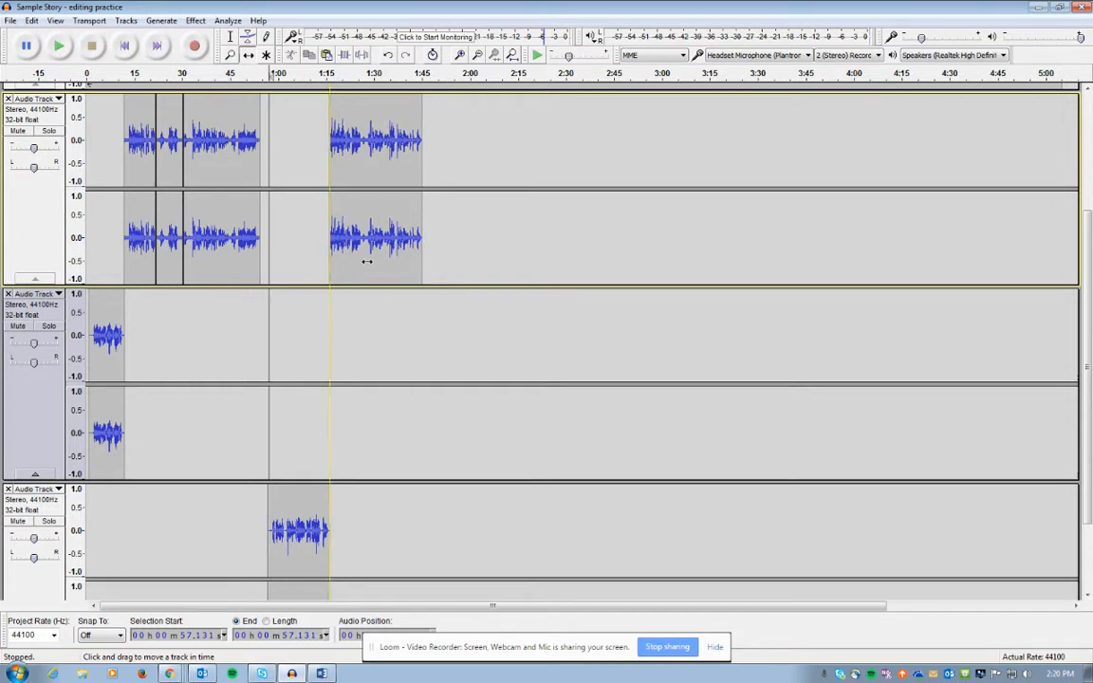